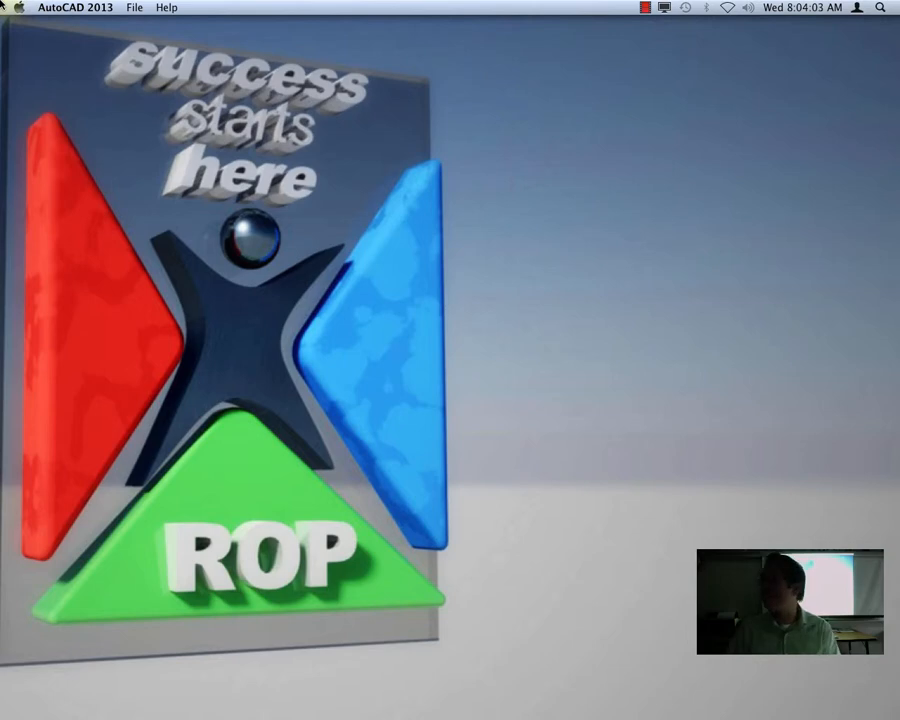
- Create a new drawing from the MM_Template.dwt template
left_click(95, 7)
mouse_move(134, 8)
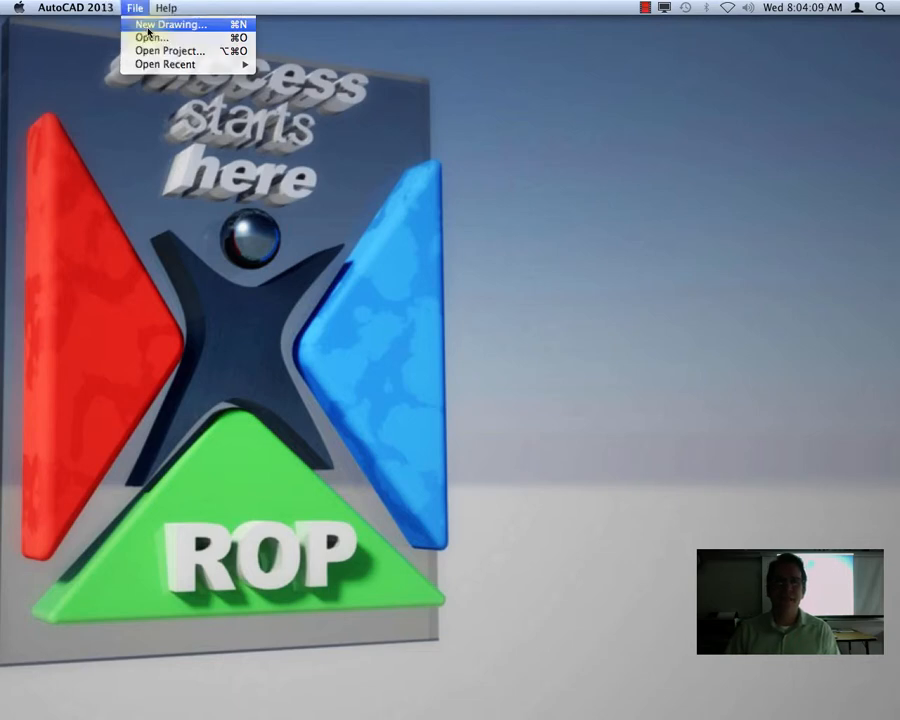
left_click(150, 25)
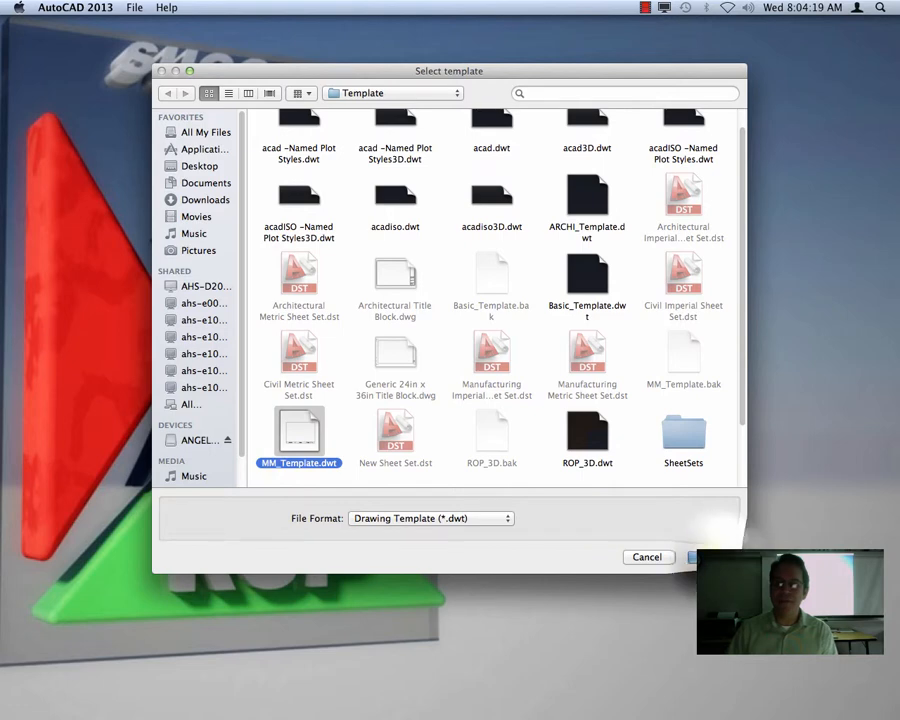
left_click(712, 557)
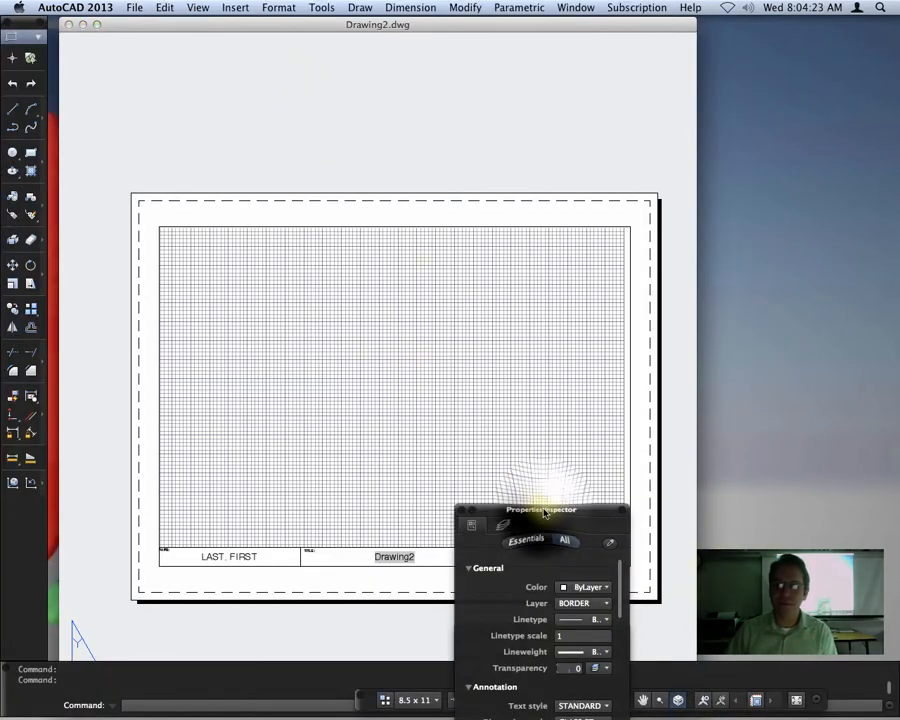
- Place the Properties Inspector beneath the Layers palette and move the status bar down beside the command line
left_click_drag(545, 512, 897, 329)
left_click_drag(553, 635, 806, 96)
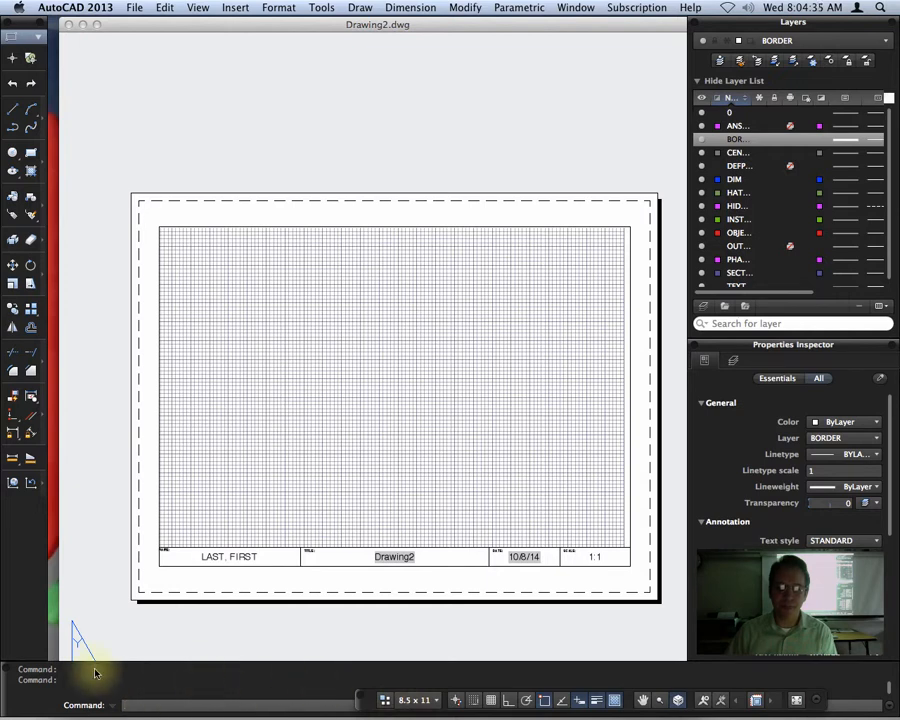
left_click_drag(360, 698, 462, 707)
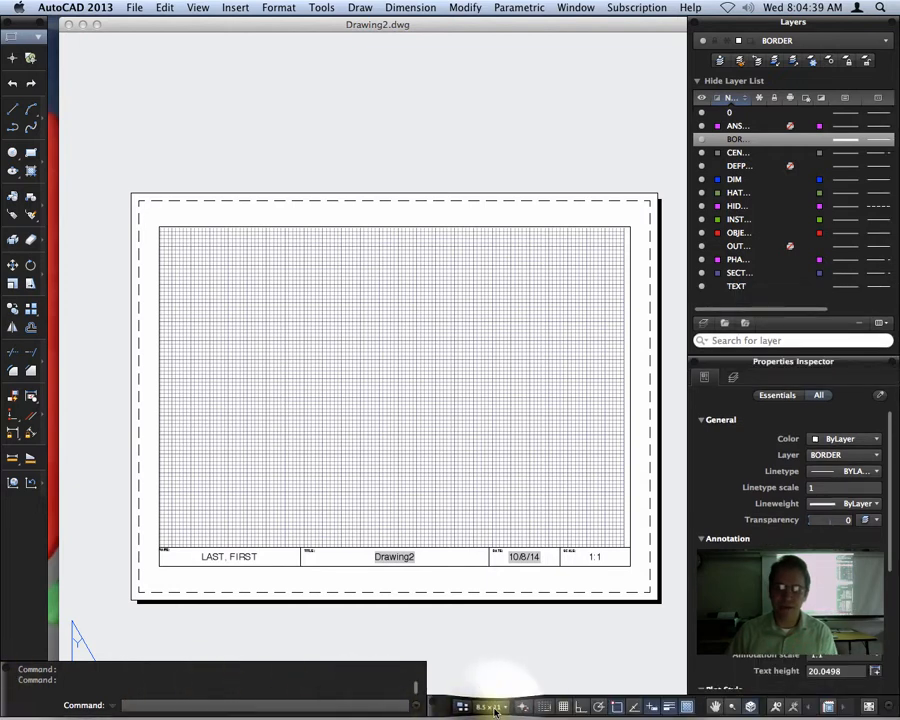
- View the drawing in model space and return to the 8.5 x 11 layout
left_click(492, 707)
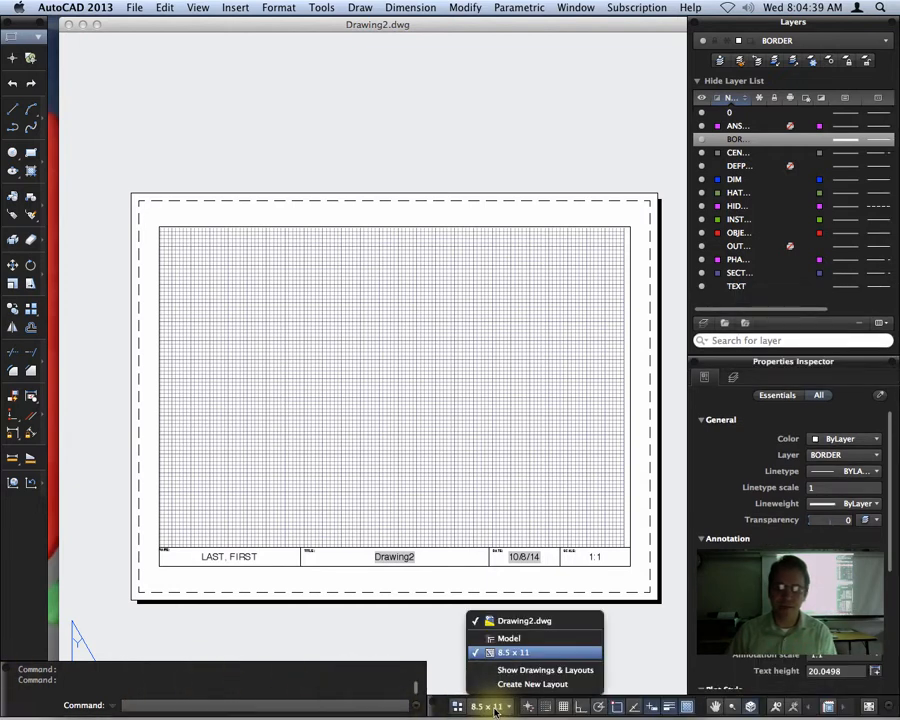
left_click(524, 639)
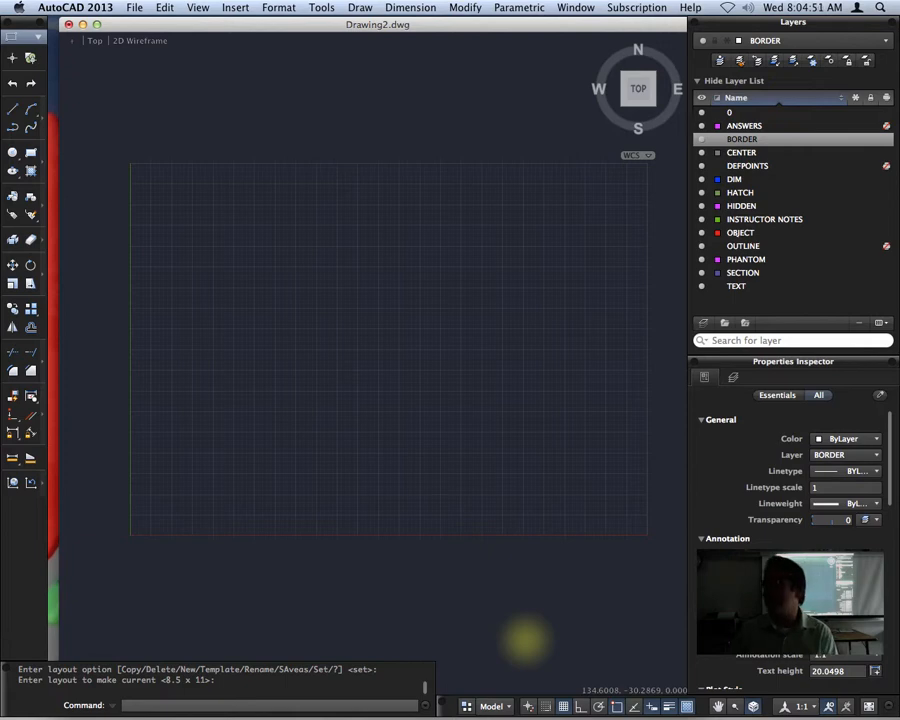
left_click(506, 705)
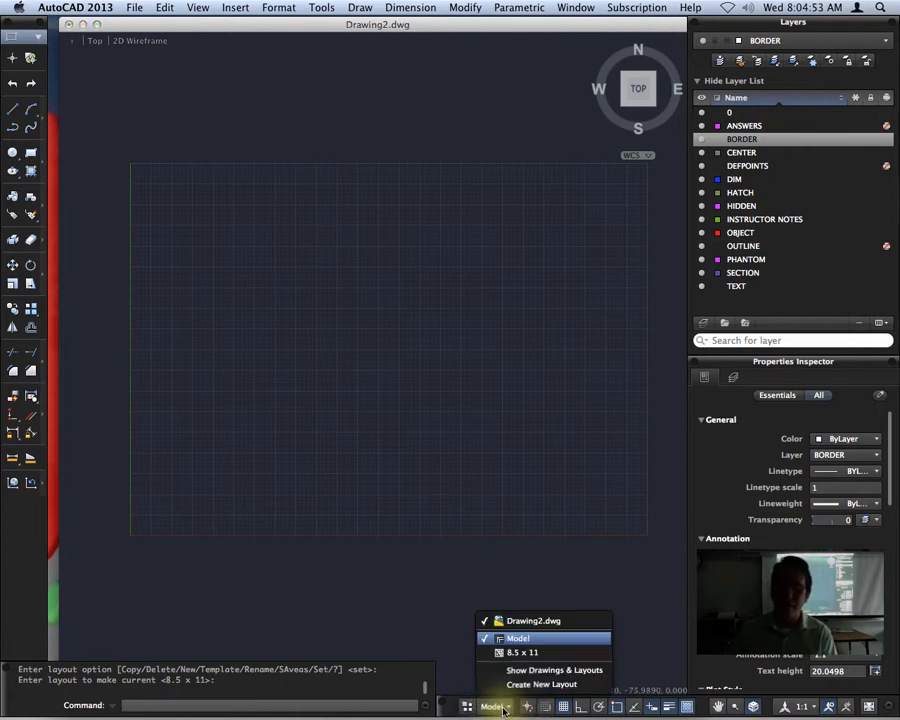
left_click(522, 652)
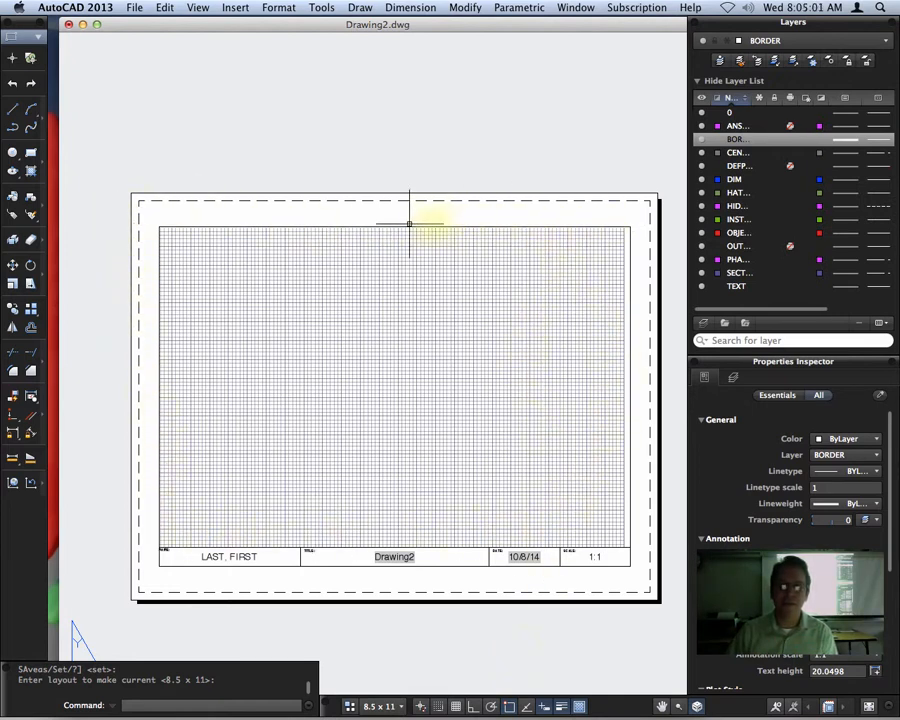
- Select the viewport on the 8.5 x 11 layout and set its viewport scale to 1:1
left_click(233, 227)
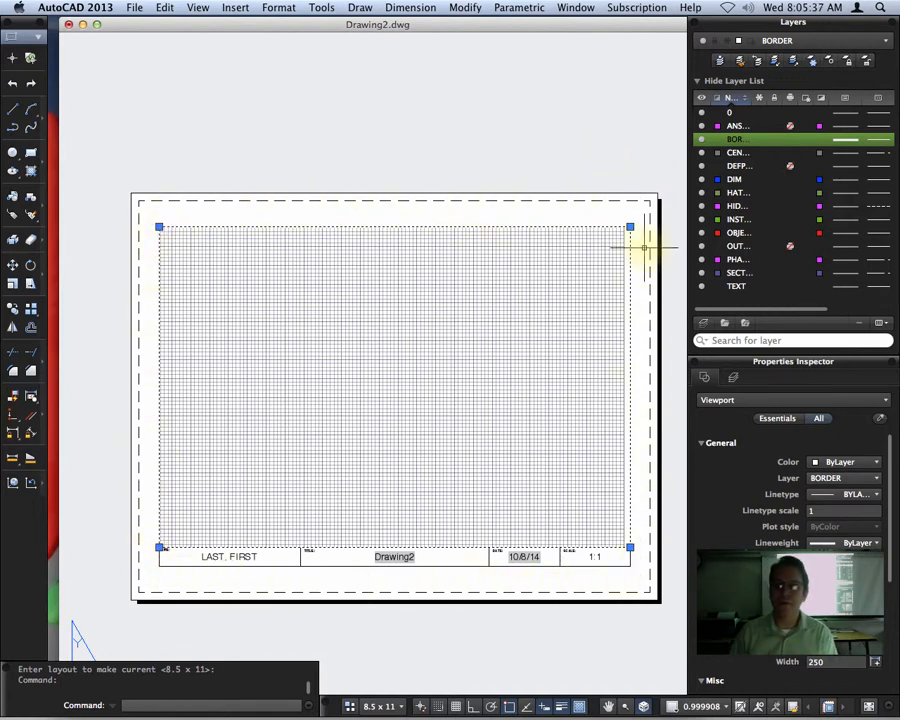
key("Escape")
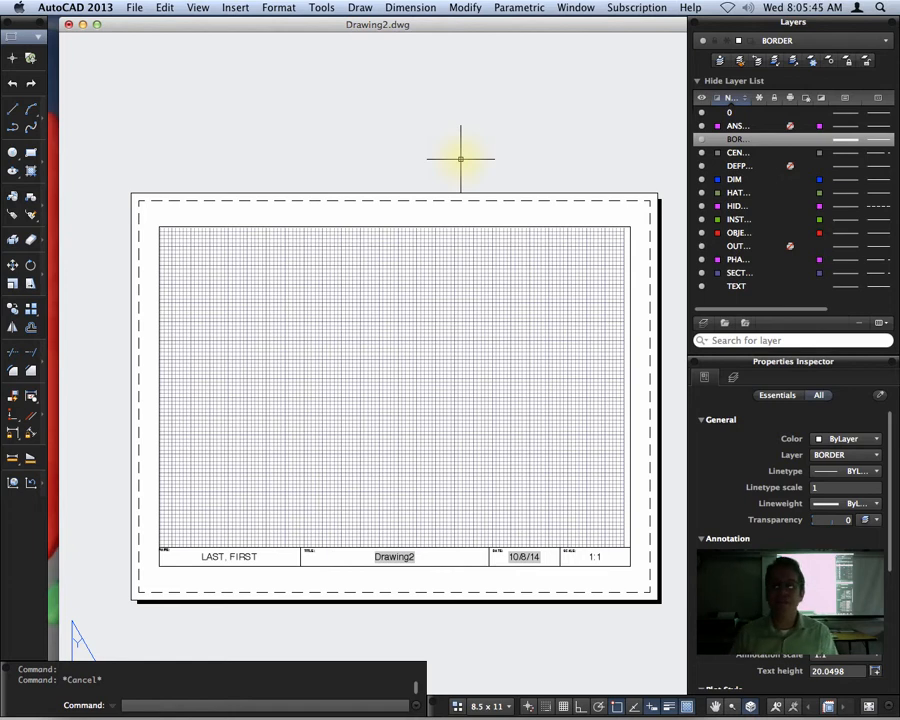
left_click(389, 227)
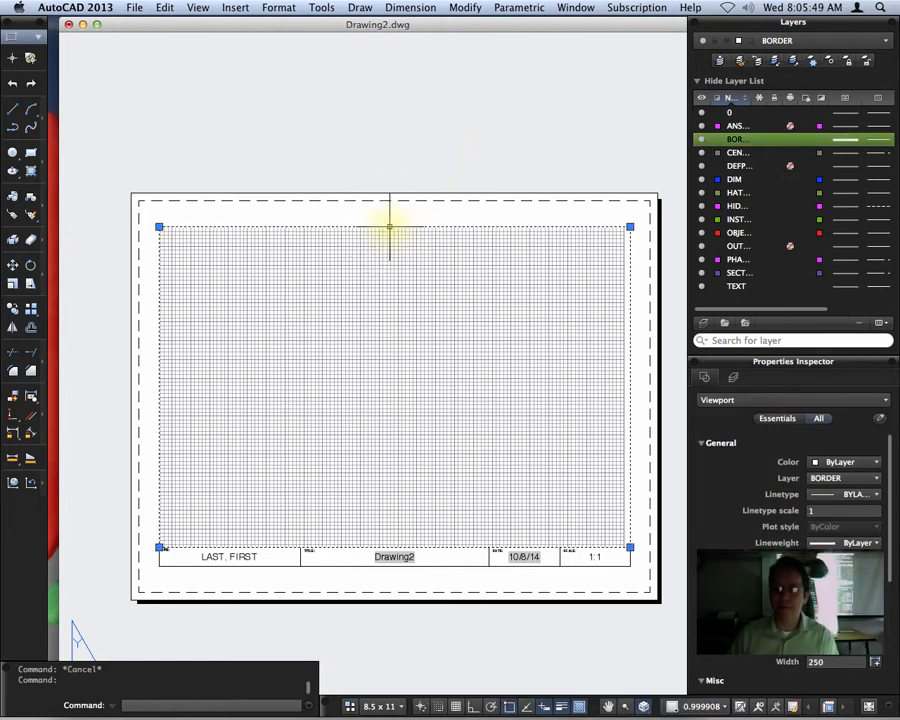
left_click(706, 706)
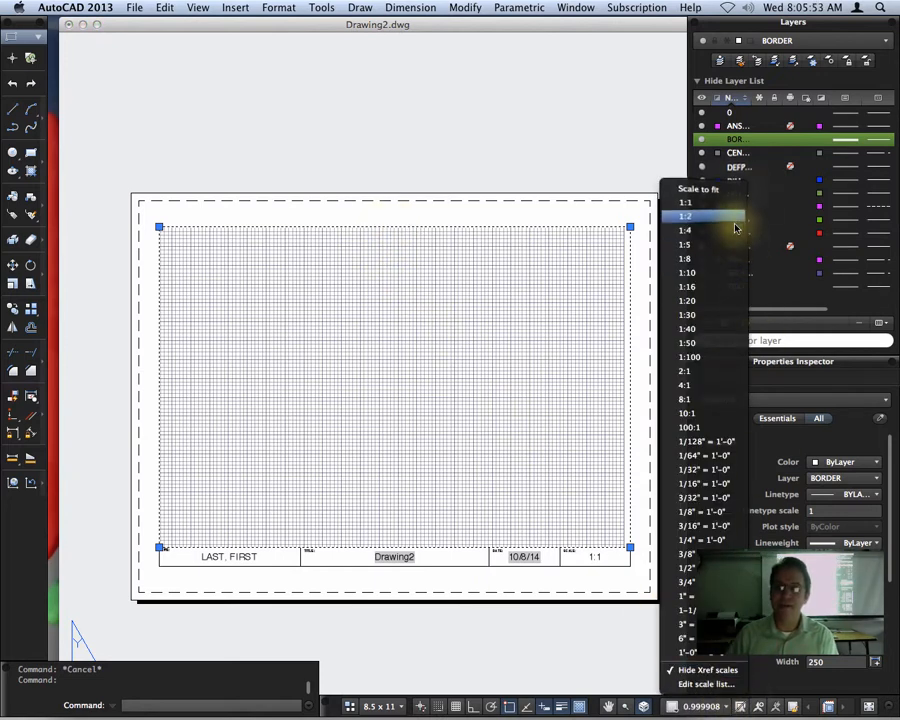
left_click(703, 189)
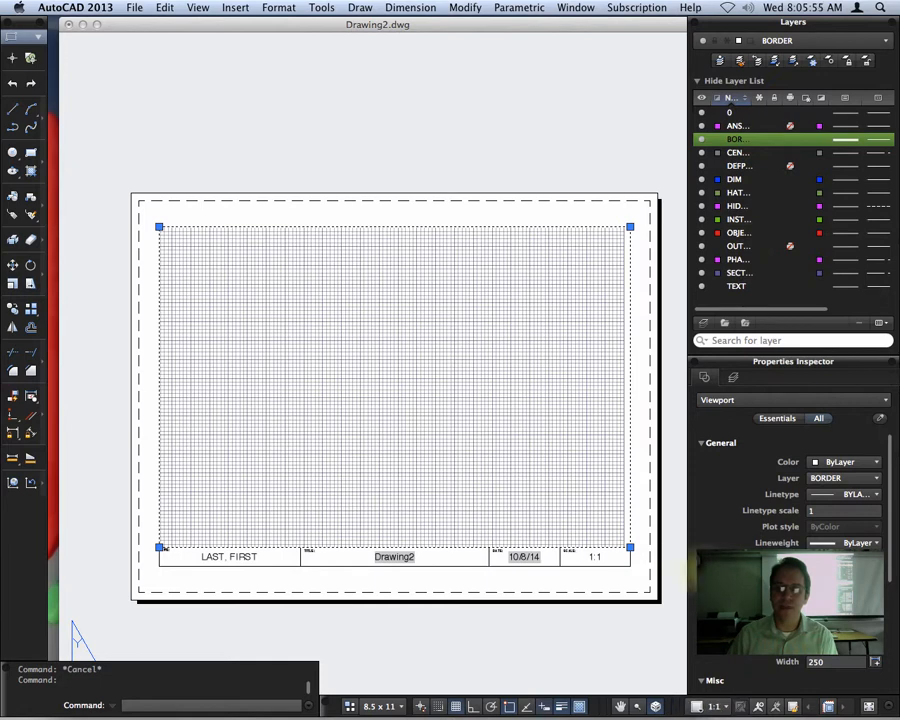
left_click(714, 707)
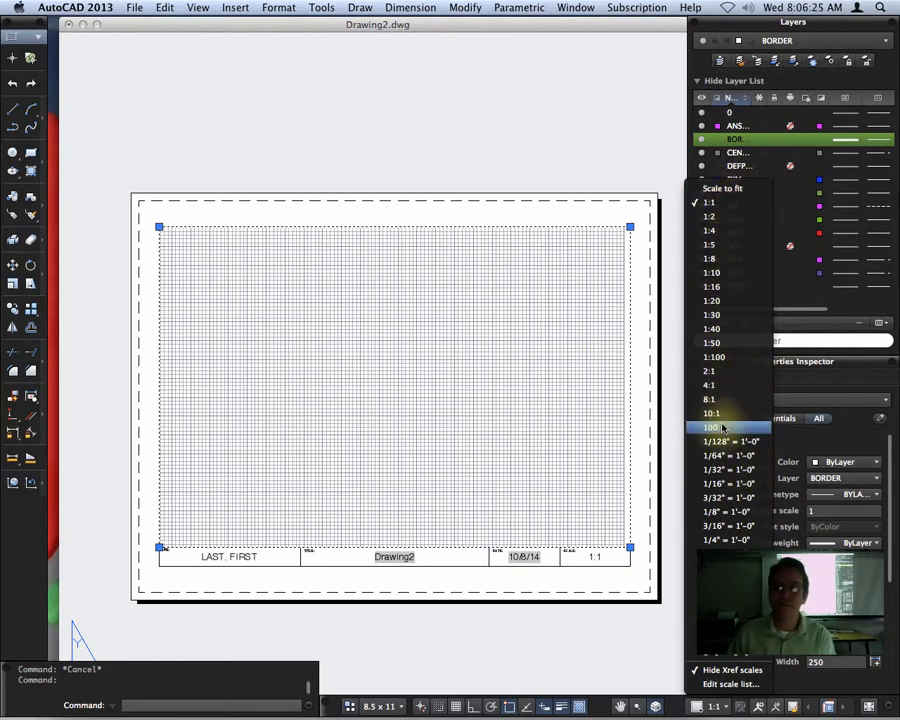
left_click(733, 204)
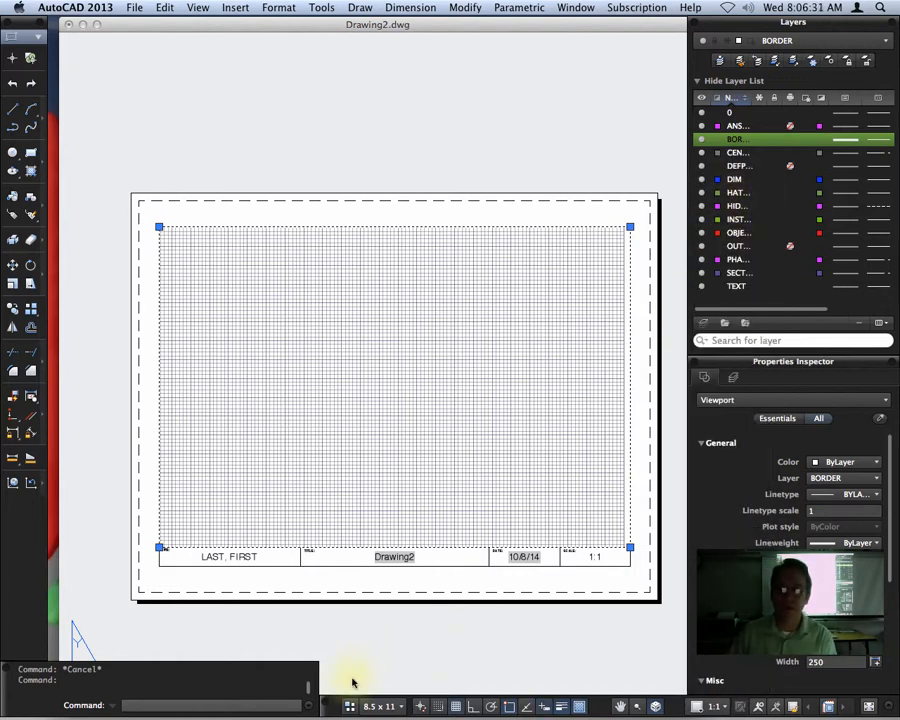
- Switch to model space and draw a 120 by 75 rectangle near the middle of the grid
left_click(365, 706)
left_click(403, 640)
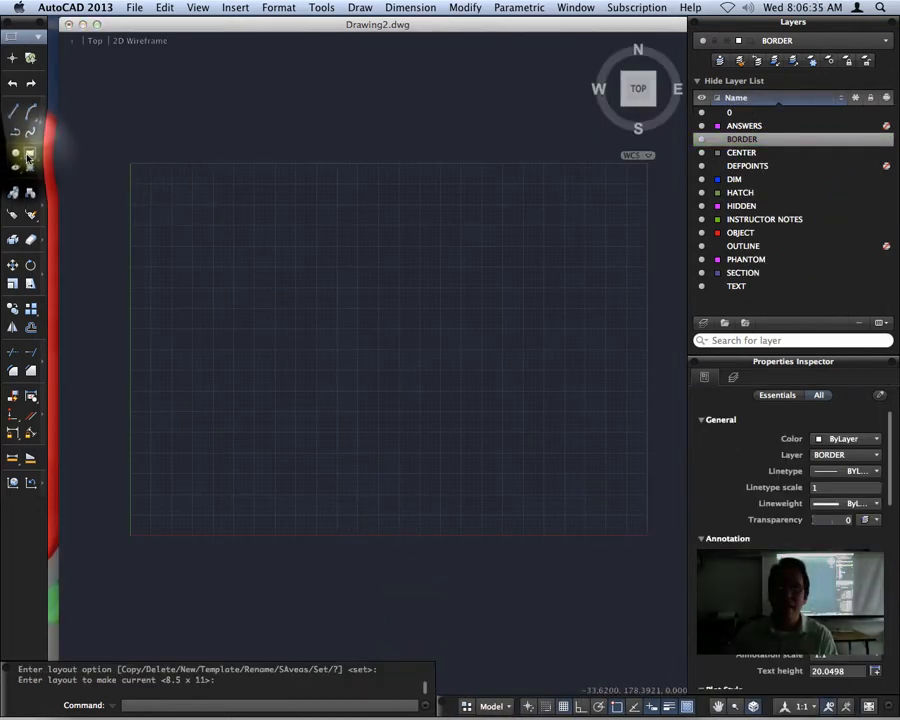
left_click(29, 154)
left_click(271, 414)
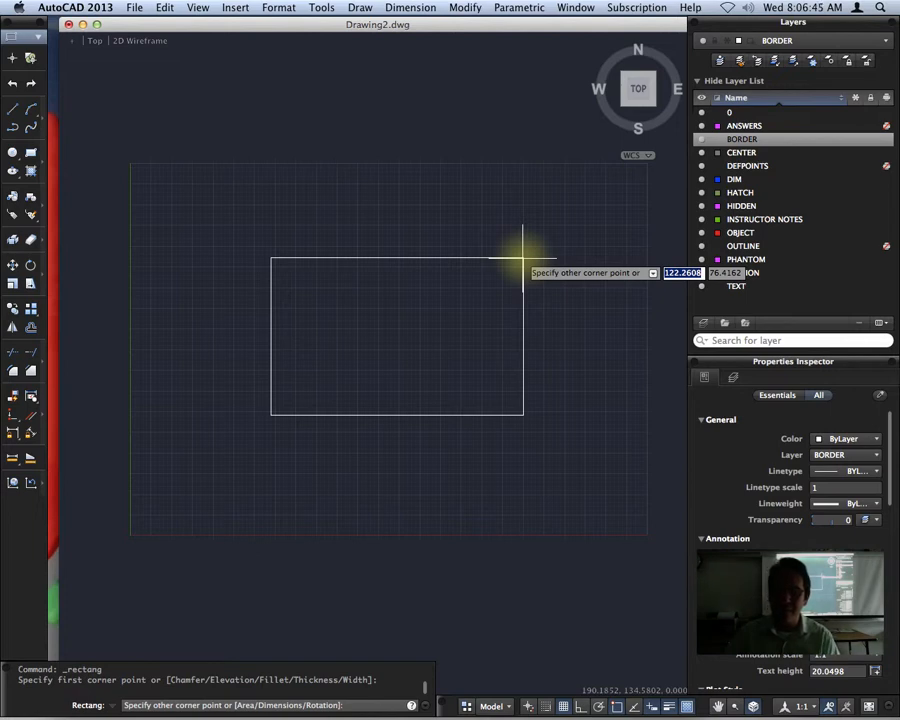
type("2")
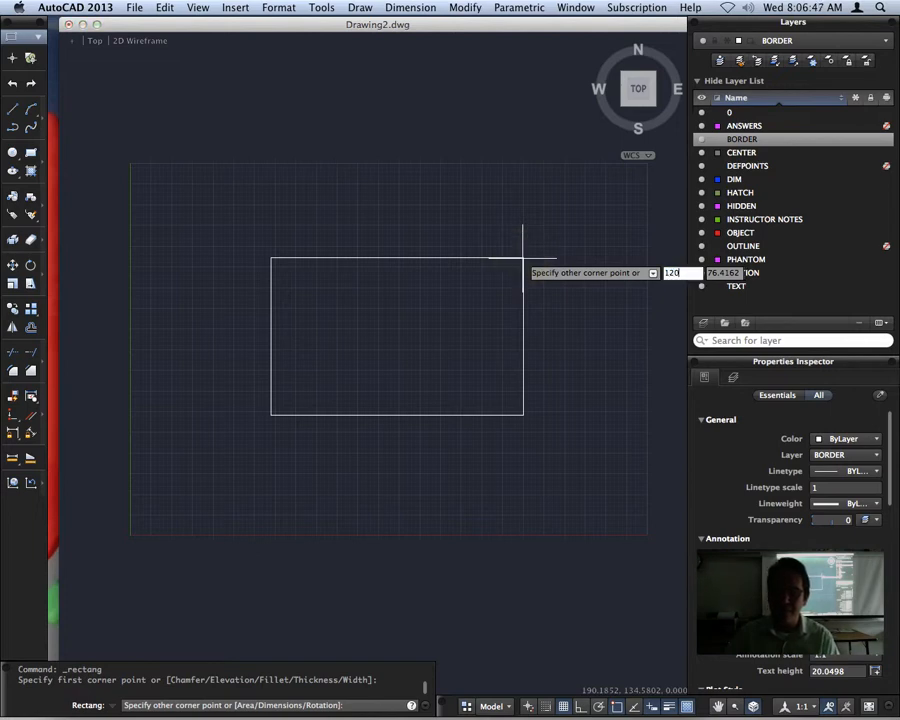
type("0")
key("Tab")
type("75")
key("Return")
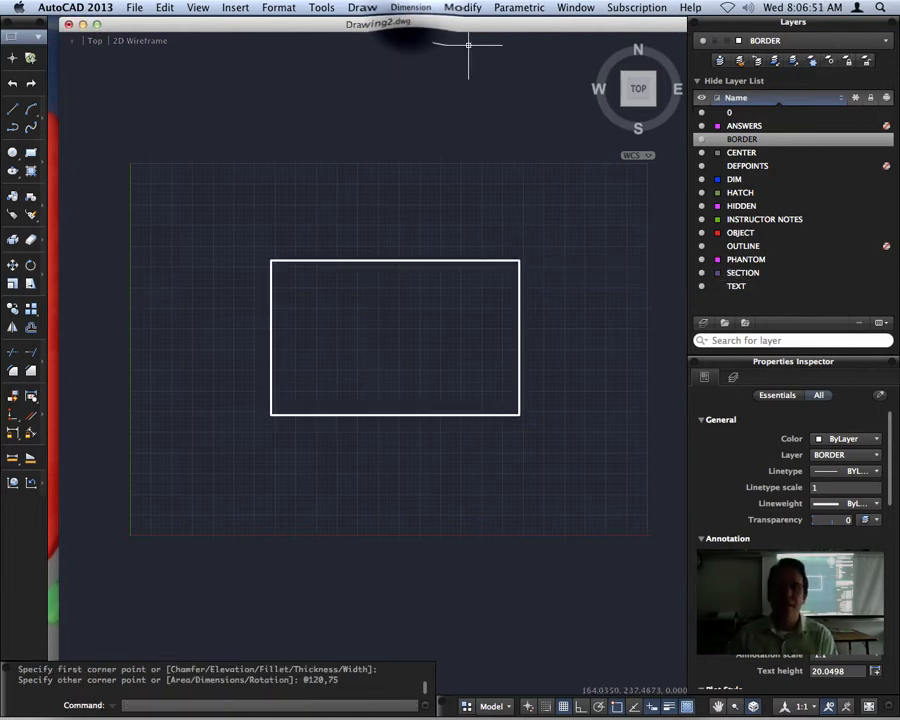
- Add a linear dimension below the rectangle for the length of its bottom edge
left_click(410, 7)
left_click(405, 37)
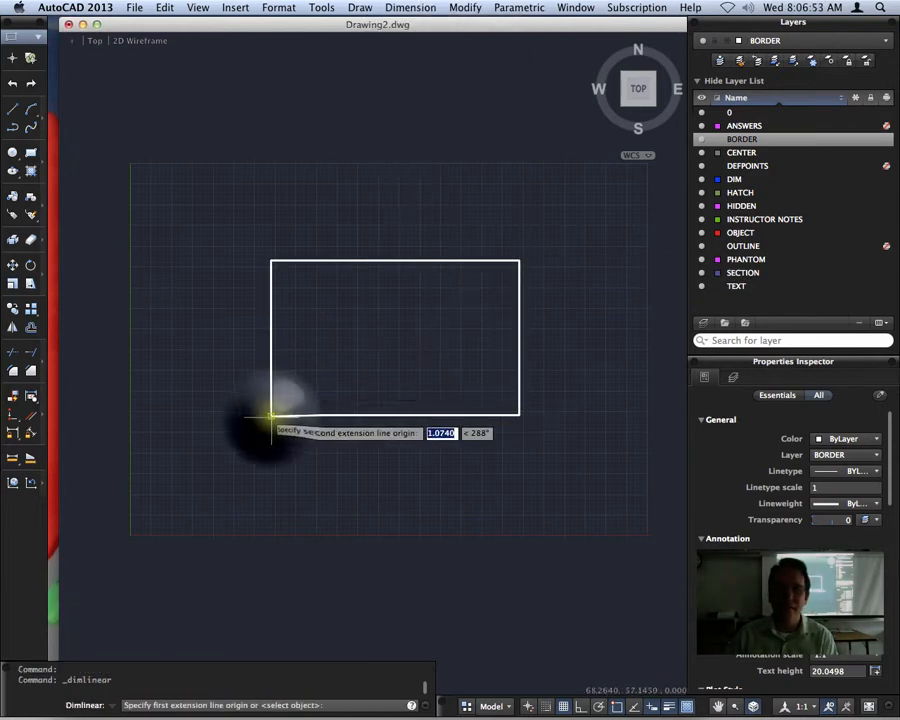
left_click(270, 414)
left_click(519, 414)
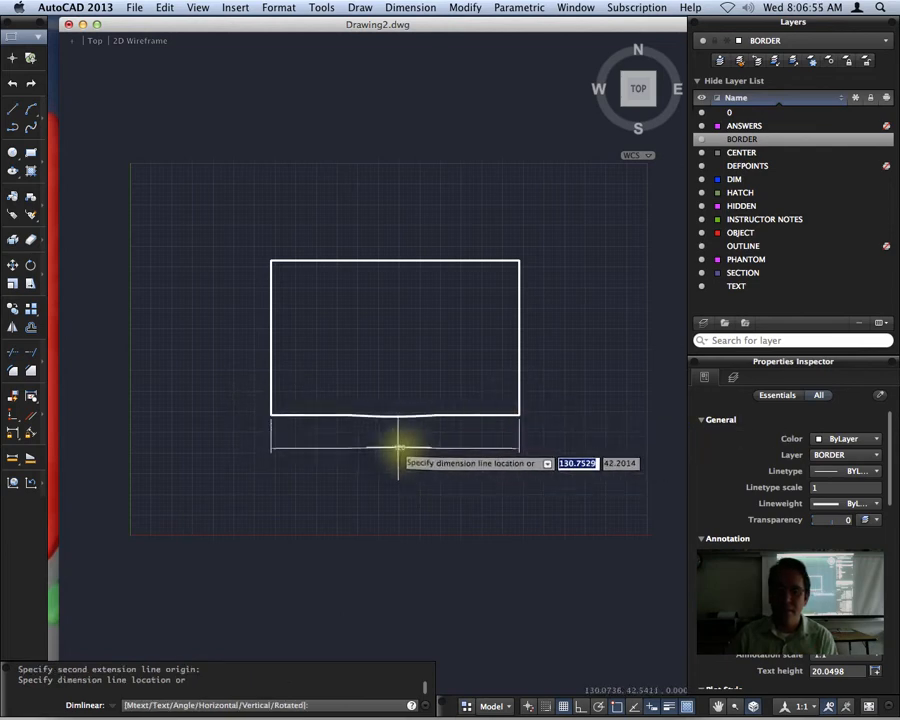
left_click(394, 438)
key("space")
key("space")
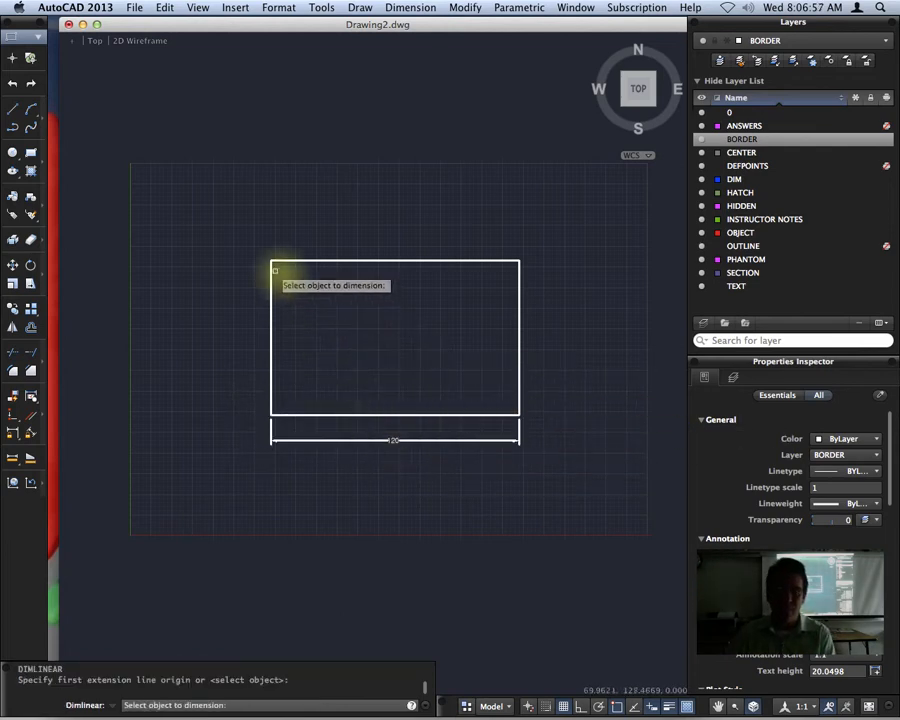
left_click(273, 261)
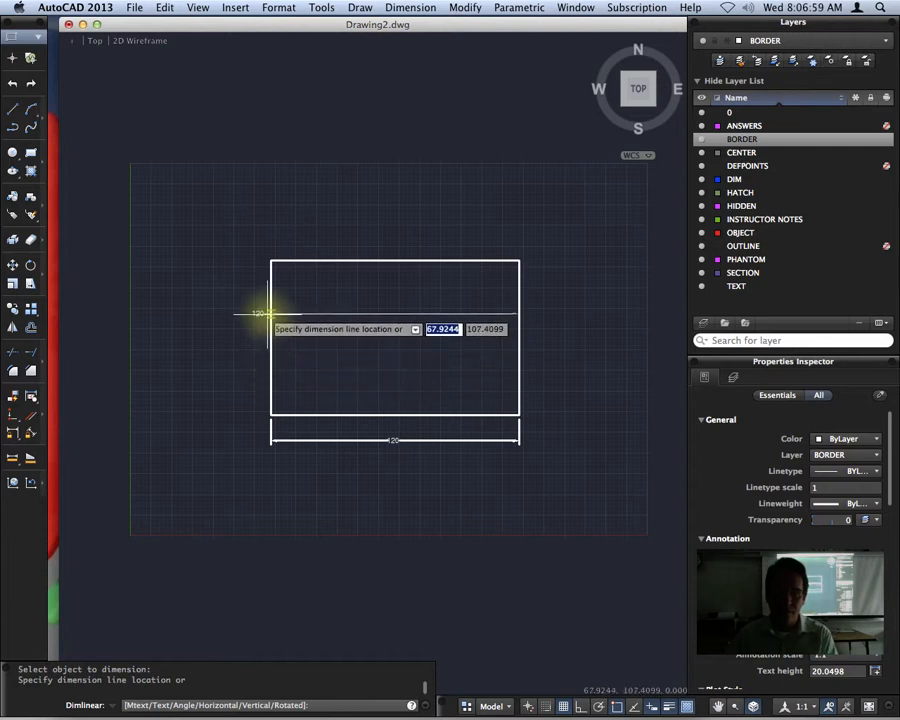
key("Escape")
- Add a vertical linear dimension for the rectangle's height, placed outside its left edge
key("space")
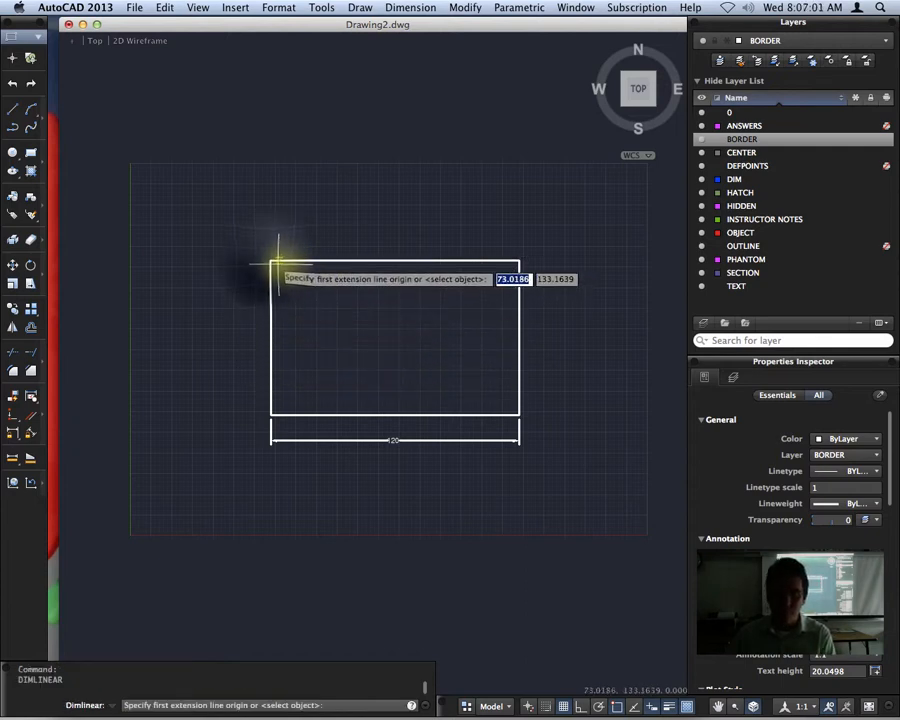
left_click(271, 261)
left_click(271, 414)
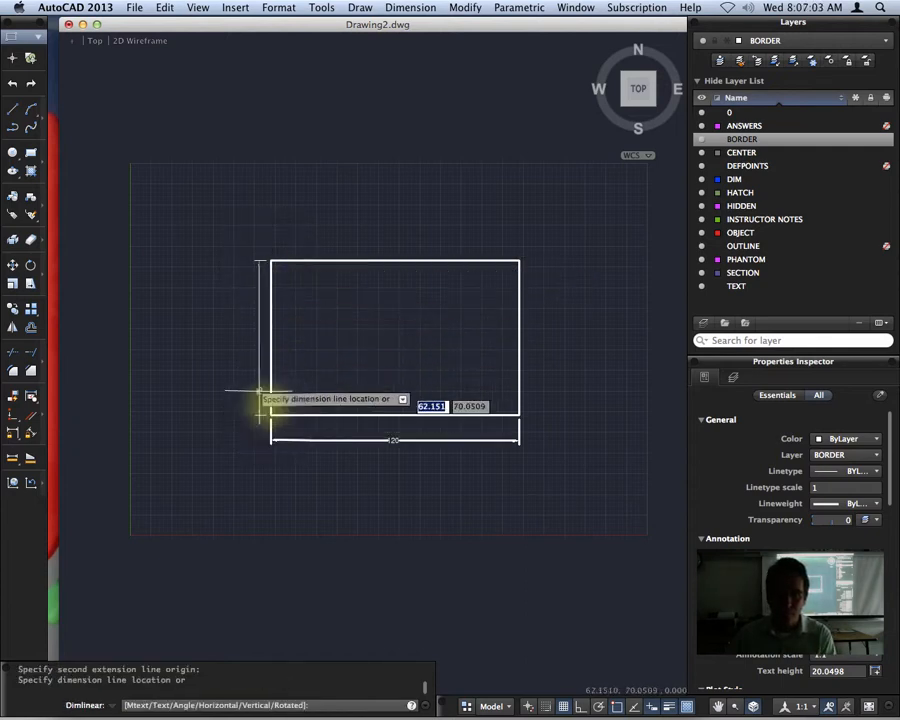
left_click(241, 335)
- Check the dimensions up close, then switch to the 8.5 x 11 layout and examine how the rectangle fits the sheet
scroll(428, 444, "up", 3)
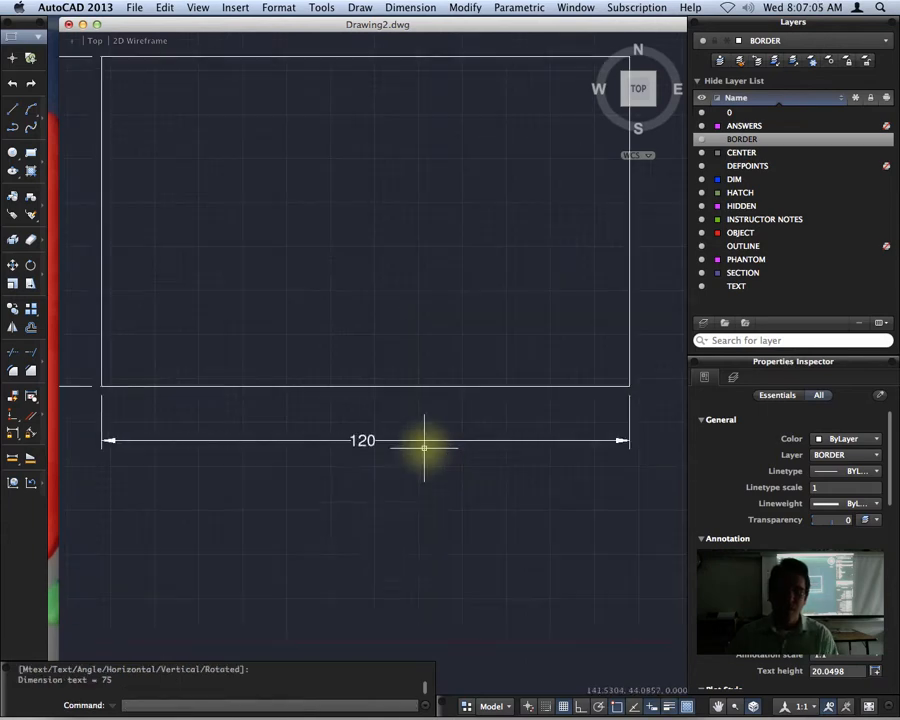
middle_click_drag(378, 498, 442, 561)
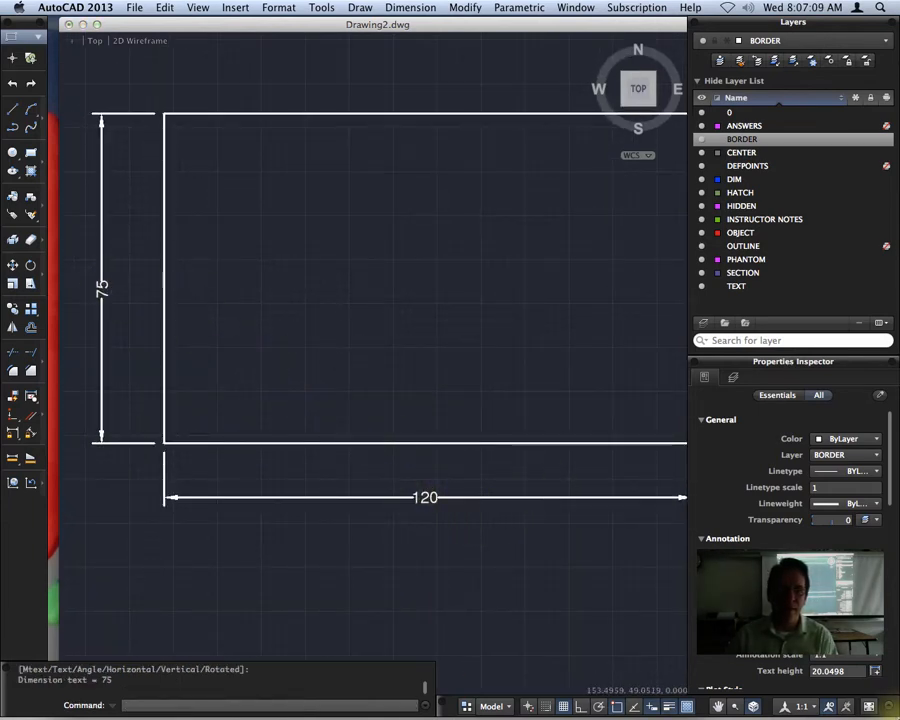
left_click(492, 706)
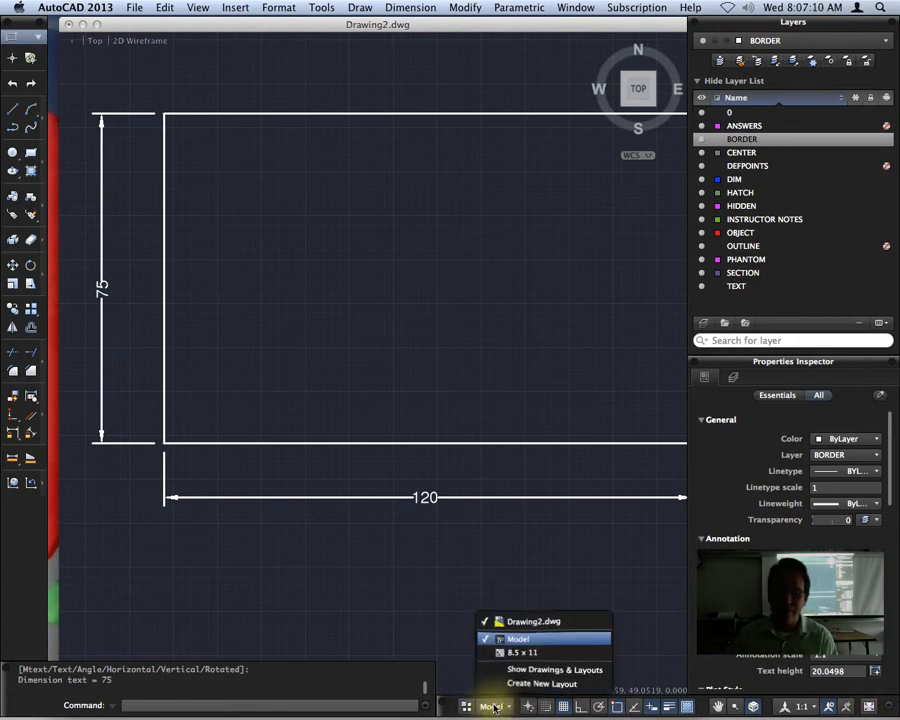
left_click(521, 652)
scroll(388, 452, "up", 3)
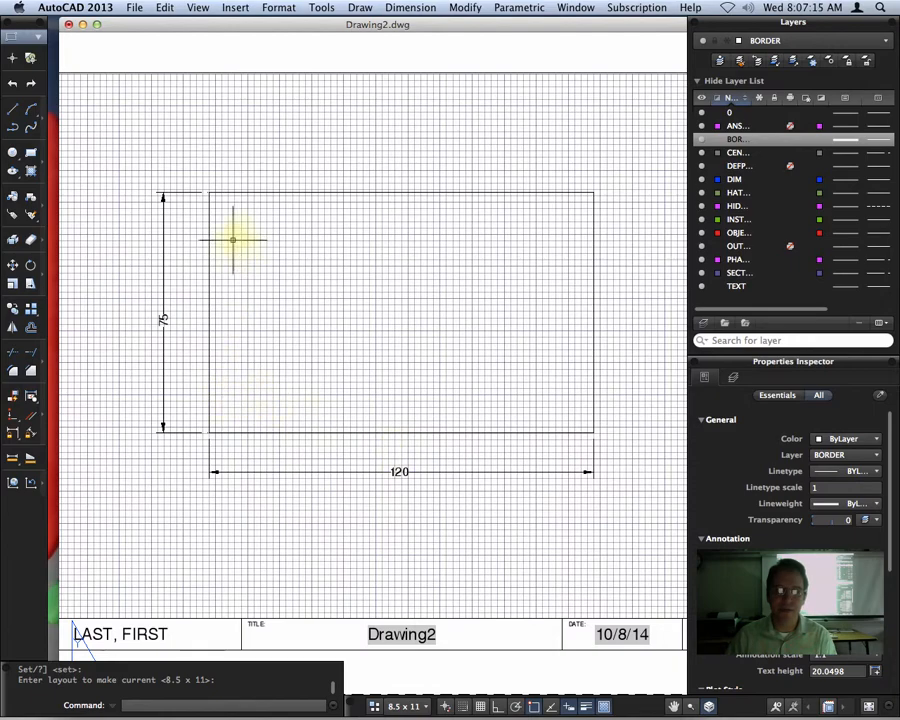
scroll(603, 497, "down", 5)
middle_click_drag(603, 512, 474, 412)
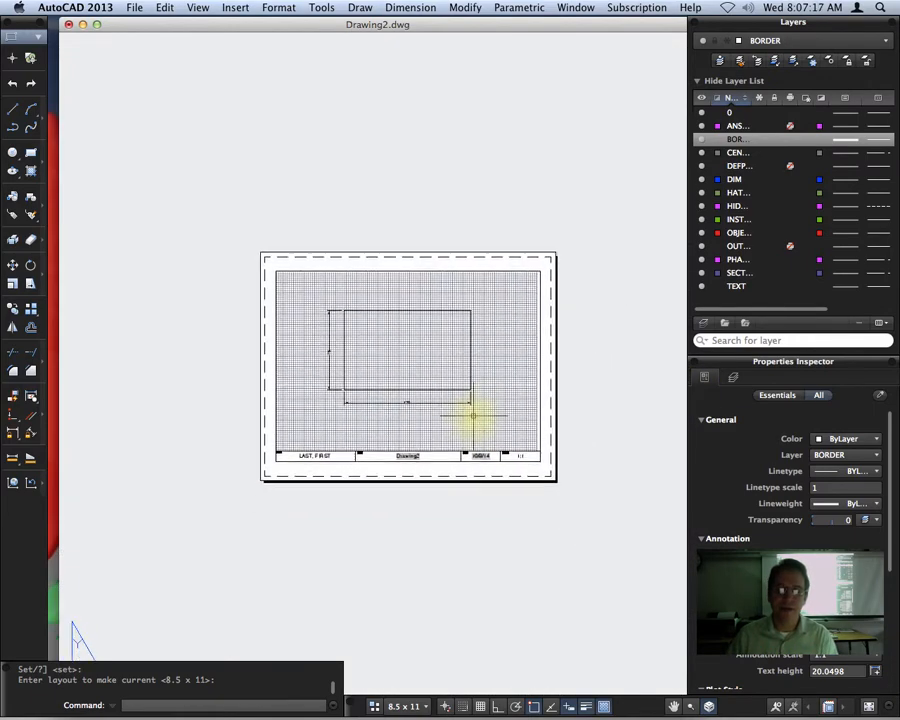
scroll(488, 360, "up", 5)
scroll(410, 412, "down", 3)
middle_click_drag(410, 412, 461, 415)
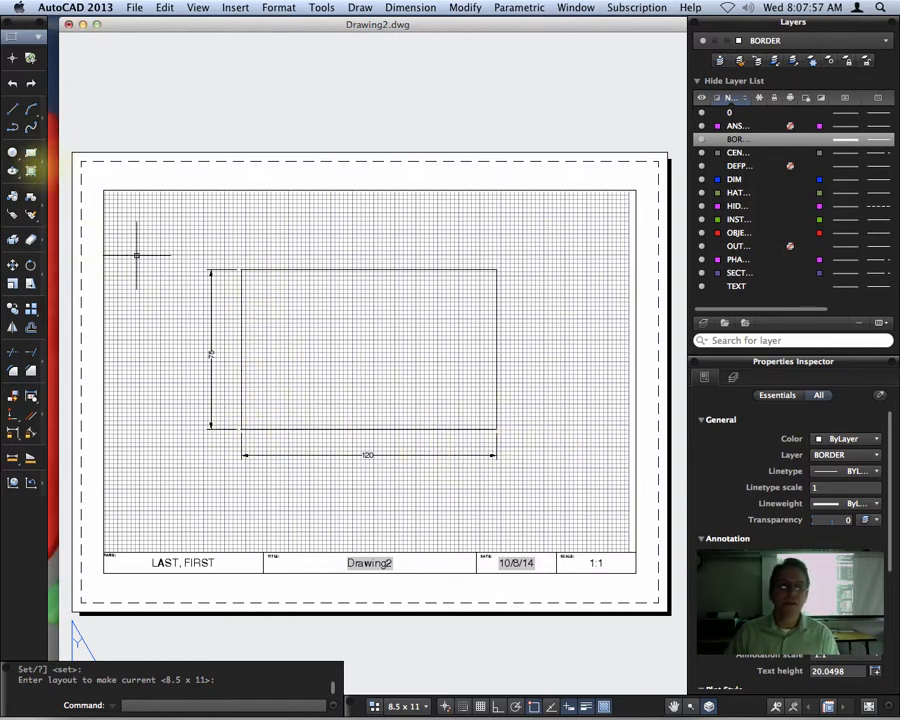
- Switch to model space and draw a 350 by 150 rectangle starting below and outside the grid's lower-left corner
left_click(403, 706)
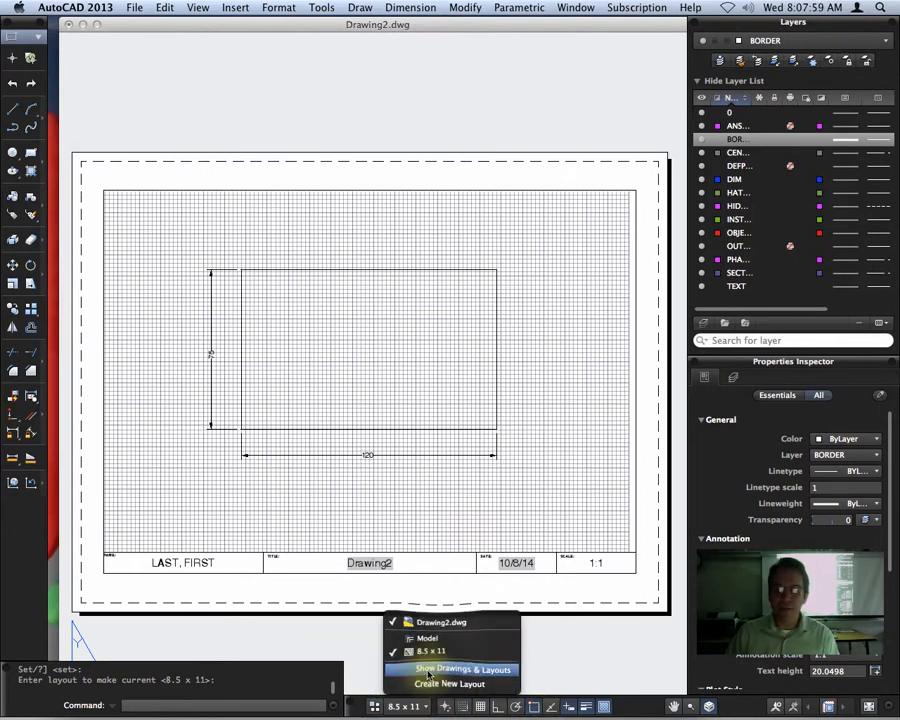
left_click(445, 645)
scroll(368, 362, "down", 5)
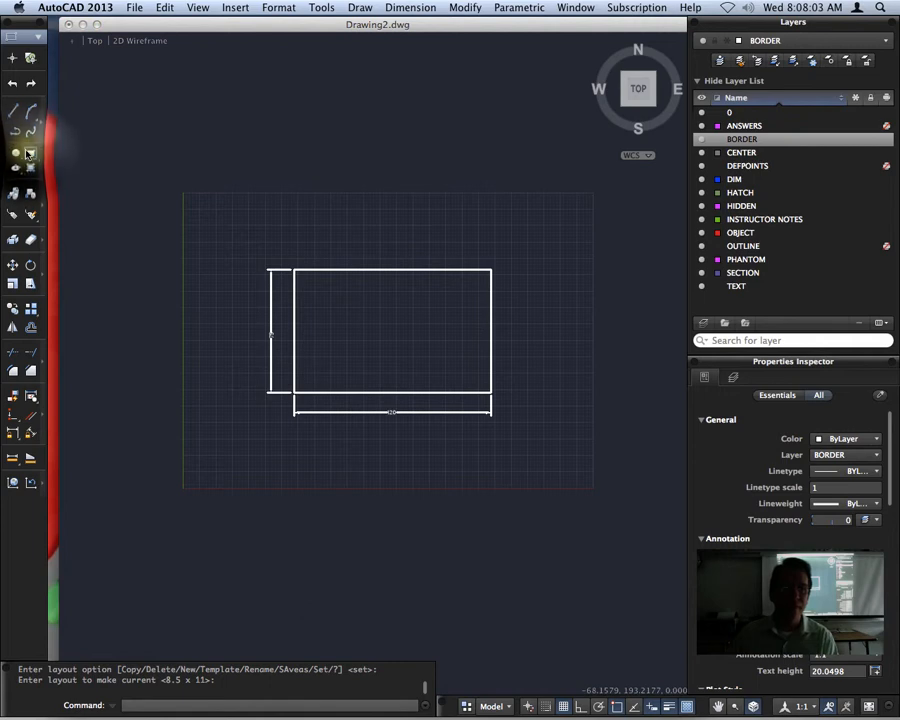
left_click(30, 152)
left_click(150, 511)
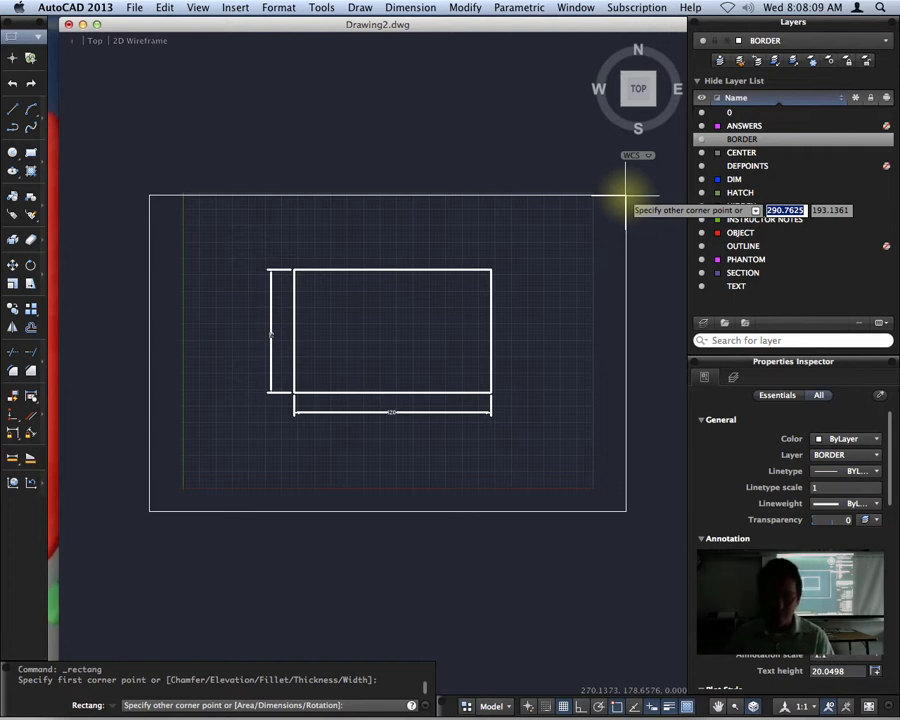
type("40")
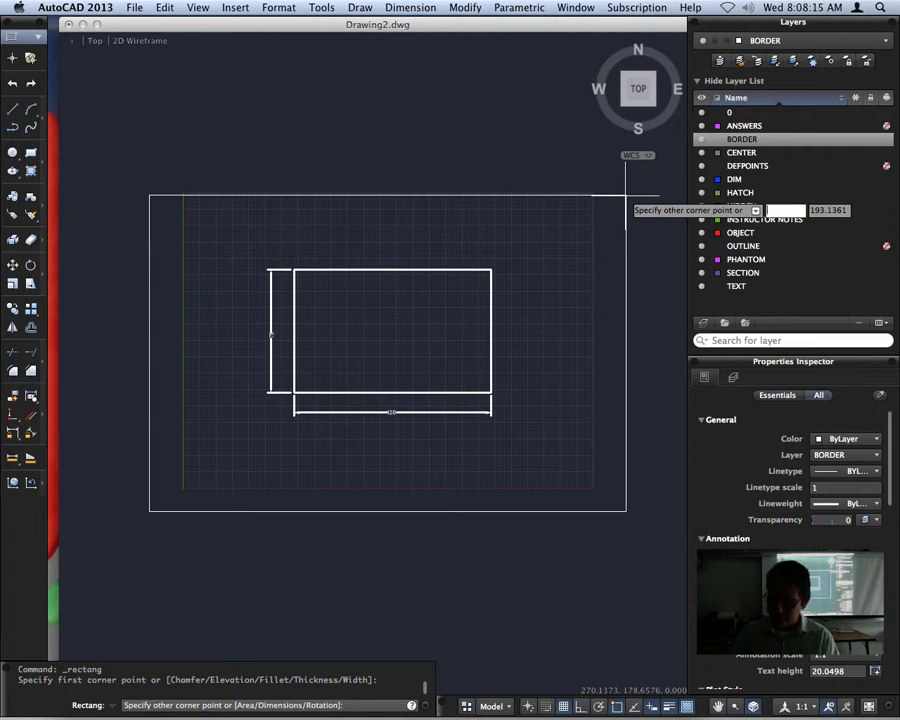
key("Tab")
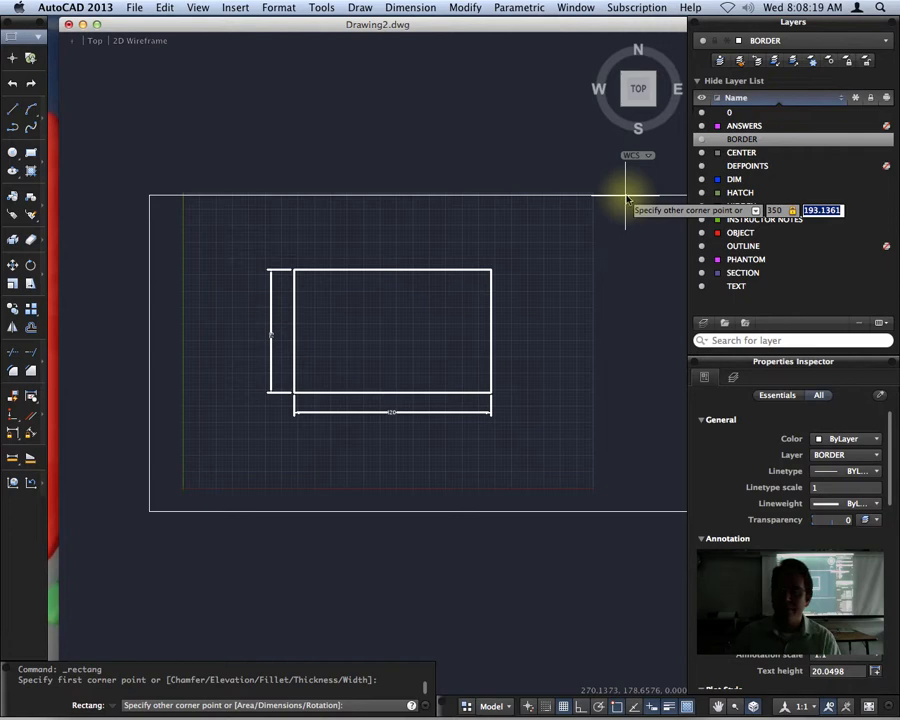
type("150")
key("Return")
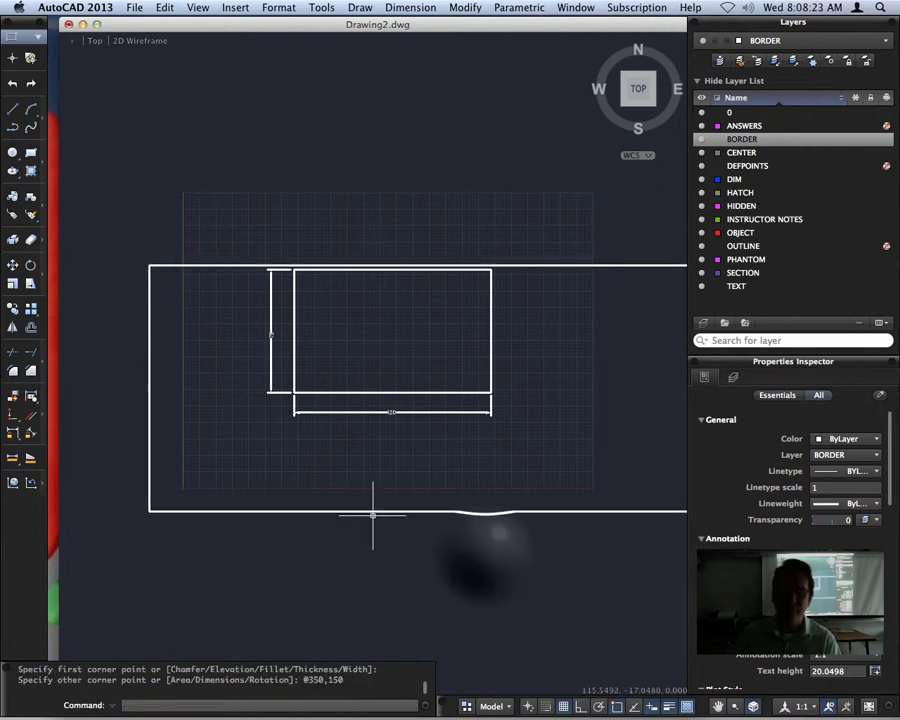
- Add a linear dimension below the larger rectangle for the length of its bottom edge
scroll(484, 552, "up", 1)
mouse_move(486, 553)
middle_mouse_down()
mouse_move(406, 510)
mouse_move(426, 512)
middle_mouse_up()
left_click(431, 470)
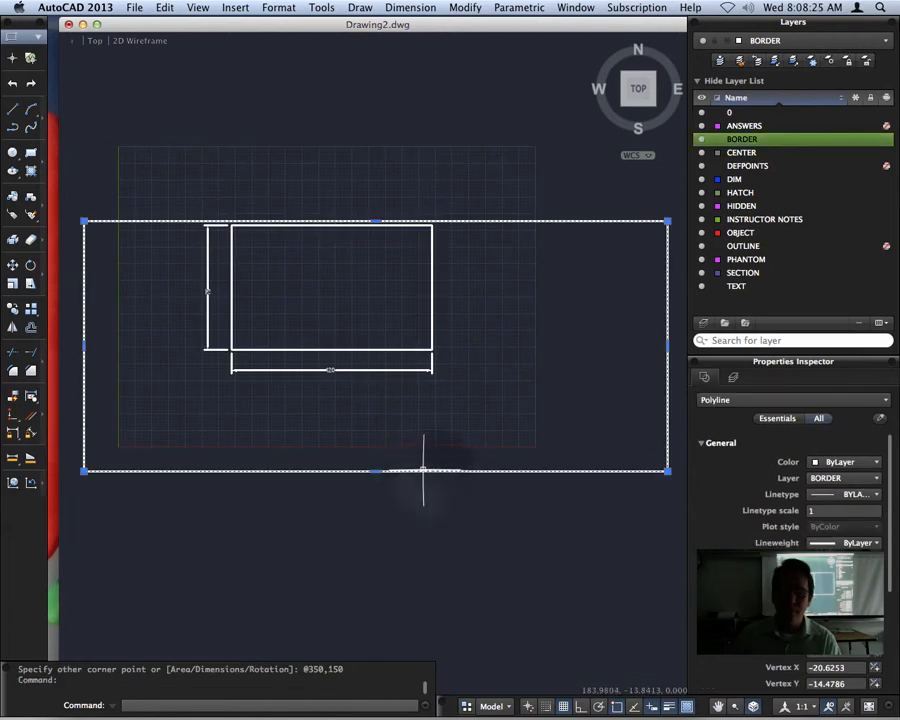
key("Escape")
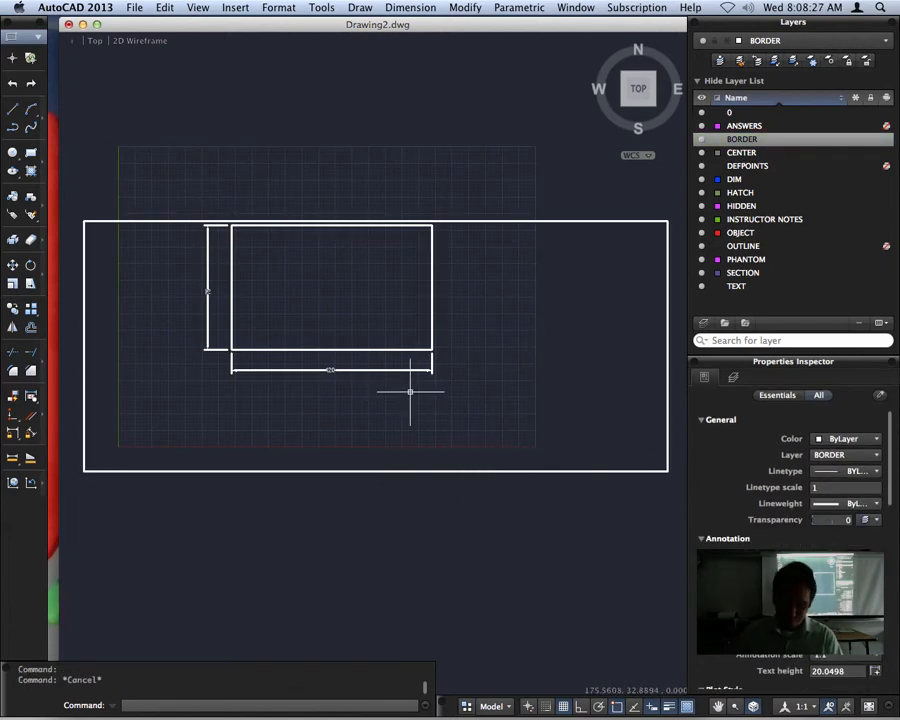
left_click(410, 8)
left_click(414, 47)
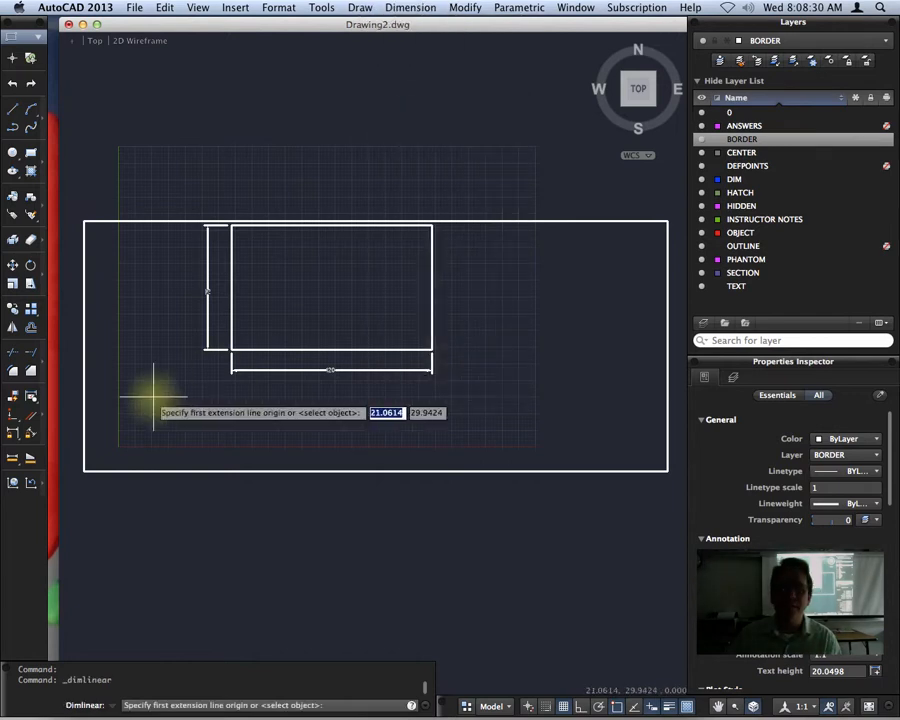
left_click(85, 470)
left_click(667, 470)
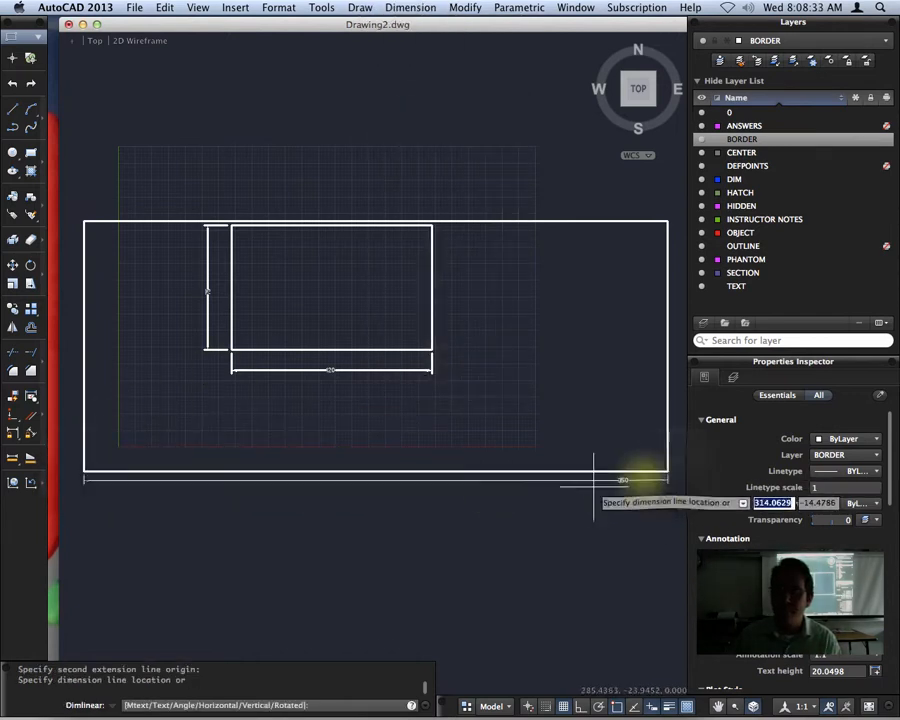
left_click(383, 497)
- Add a vertical linear dimension for the larger rectangle's height, placed outside its left edge
key("Return")
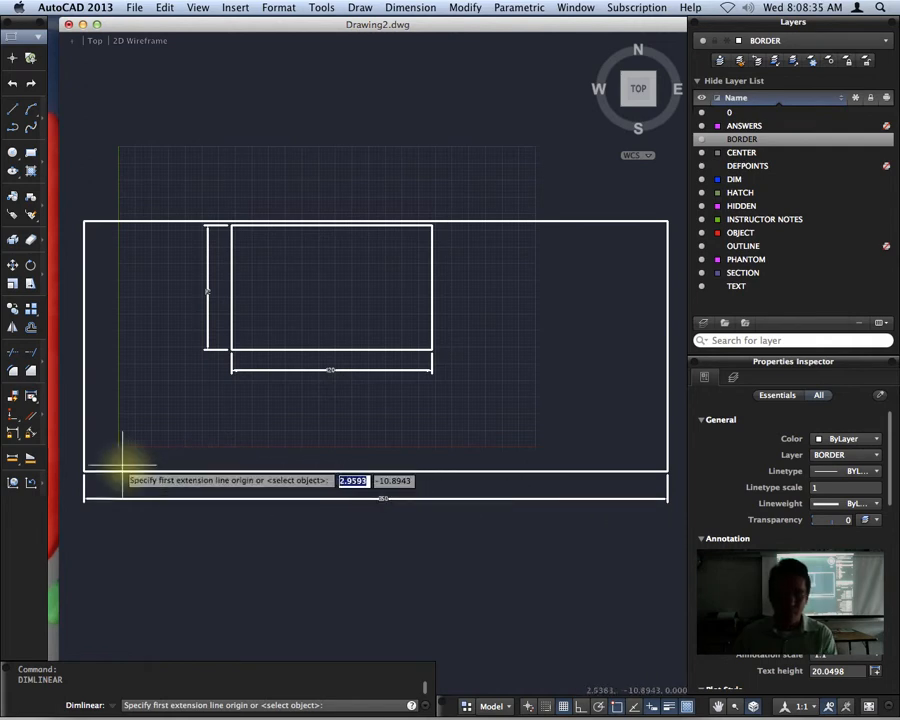
left_click(86, 468)
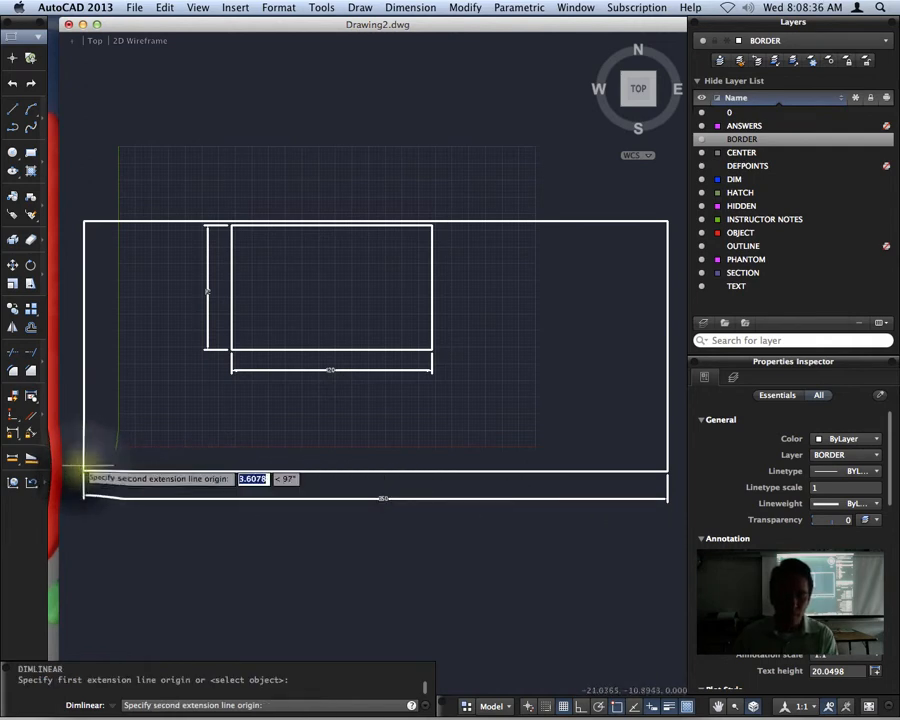
left_click(84, 221)
left_click(69, 338)
- Look over both dimensioned rectangles in model space and return to the 8.5 x 11 layout
scroll(392, 512, "up", 9)
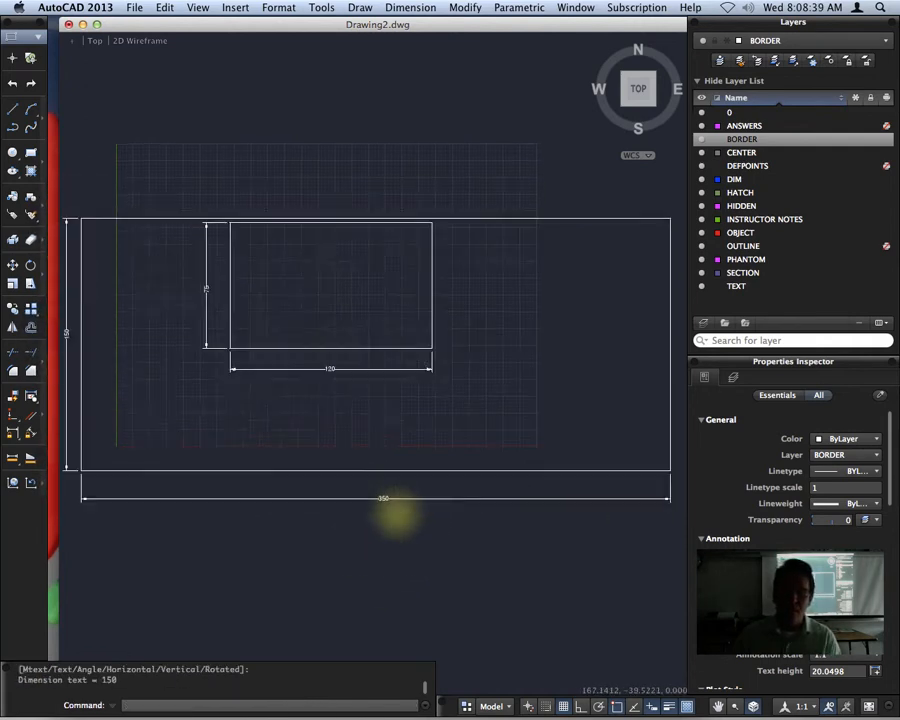
scroll(300, 490, "down", 8)
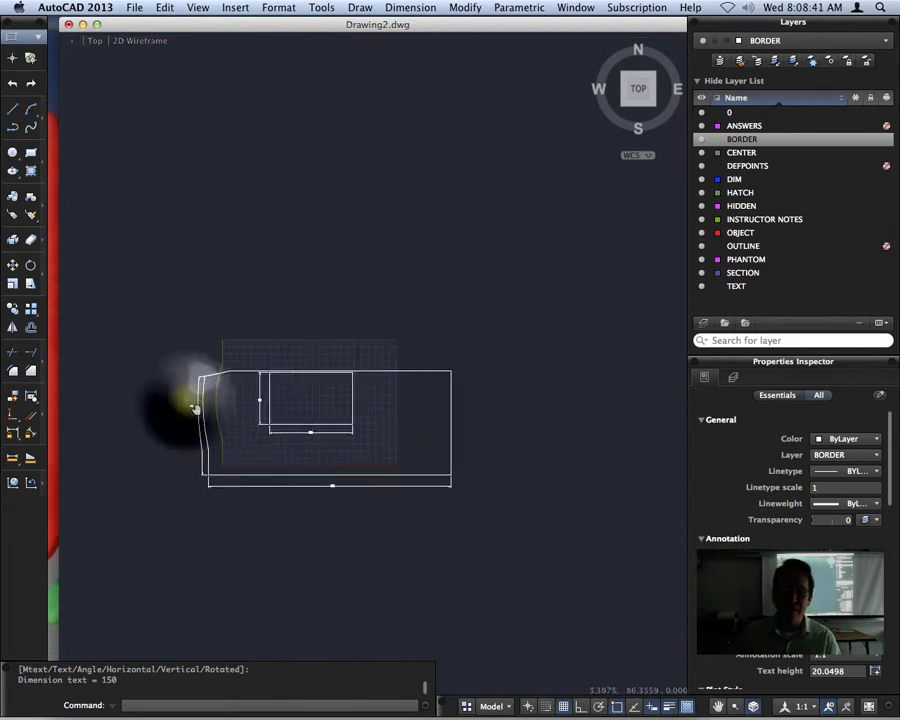
middle_click_drag(197, 402, 307, 412)
scroll(296, 420, "up", 8)
scroll(310, 480, "down", 8)
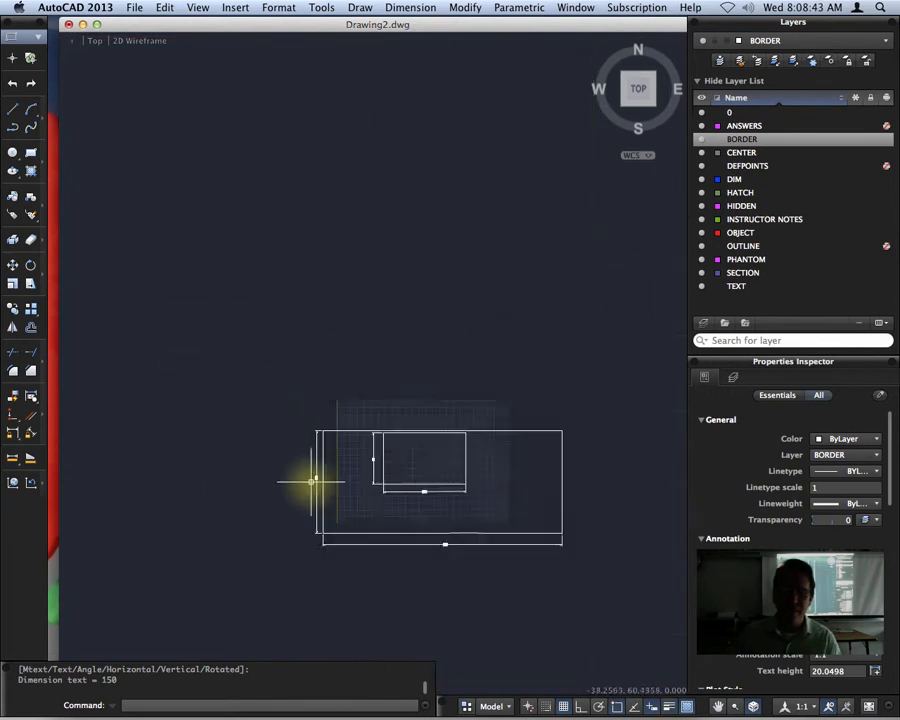
middle_click_drag(414, 476, 424, 404)
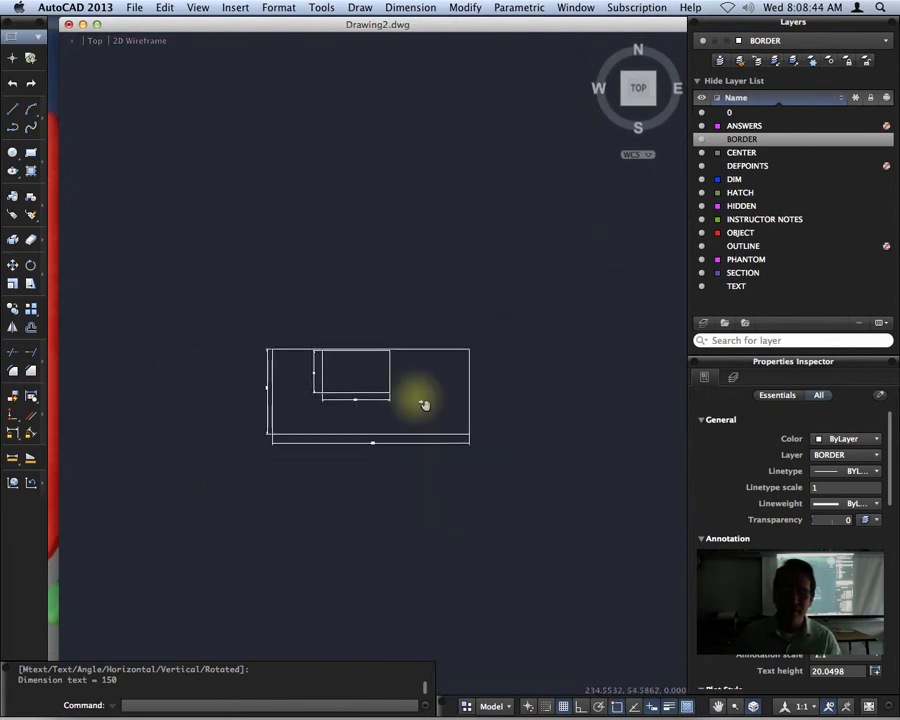
left_click(528, 706)
left_click(536, 655)
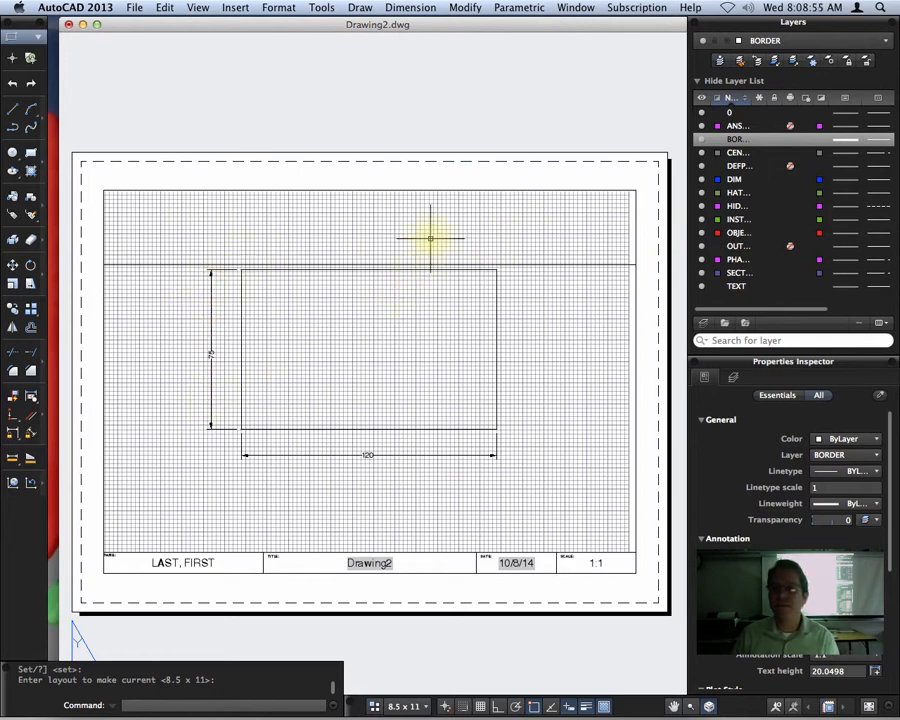
- Set the scale of the layout's viewport to 1:2 and examine how the larger rectangle fits
left_click(367, 189)
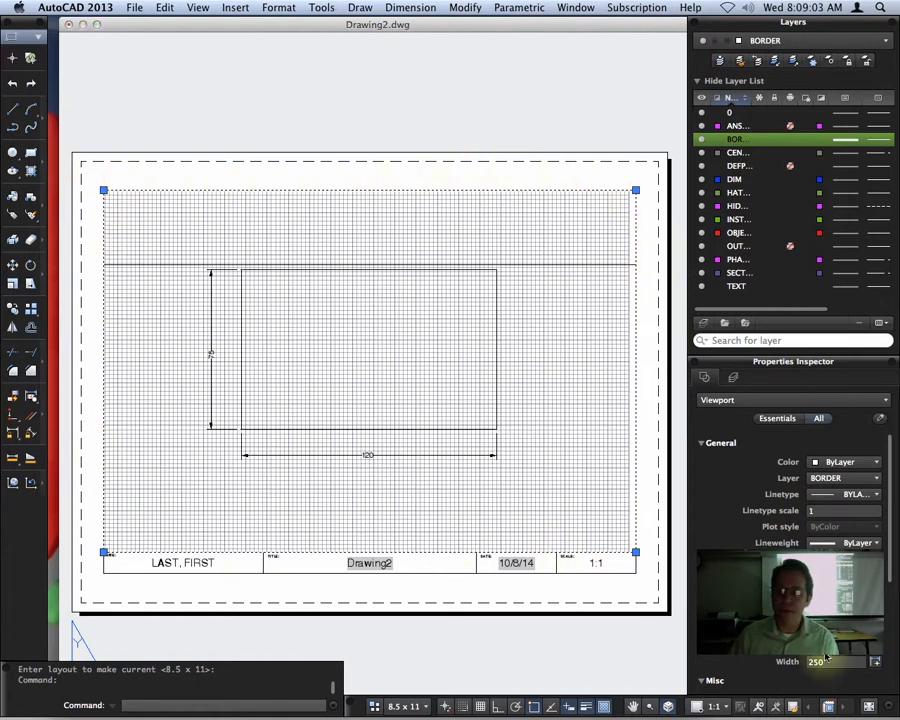
left_click(713, 705)
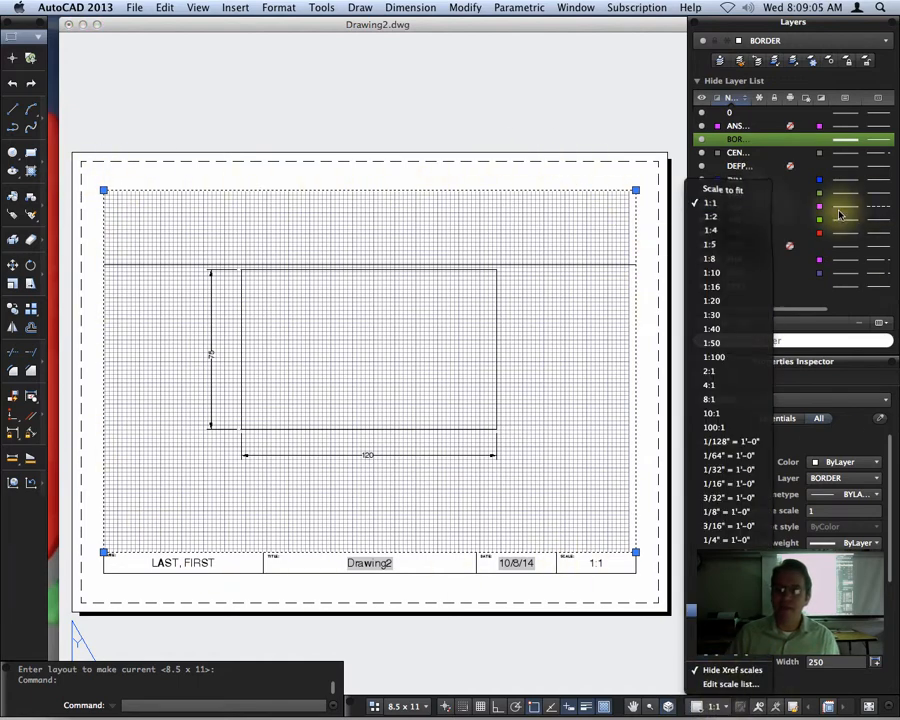
left_click(745, 217)
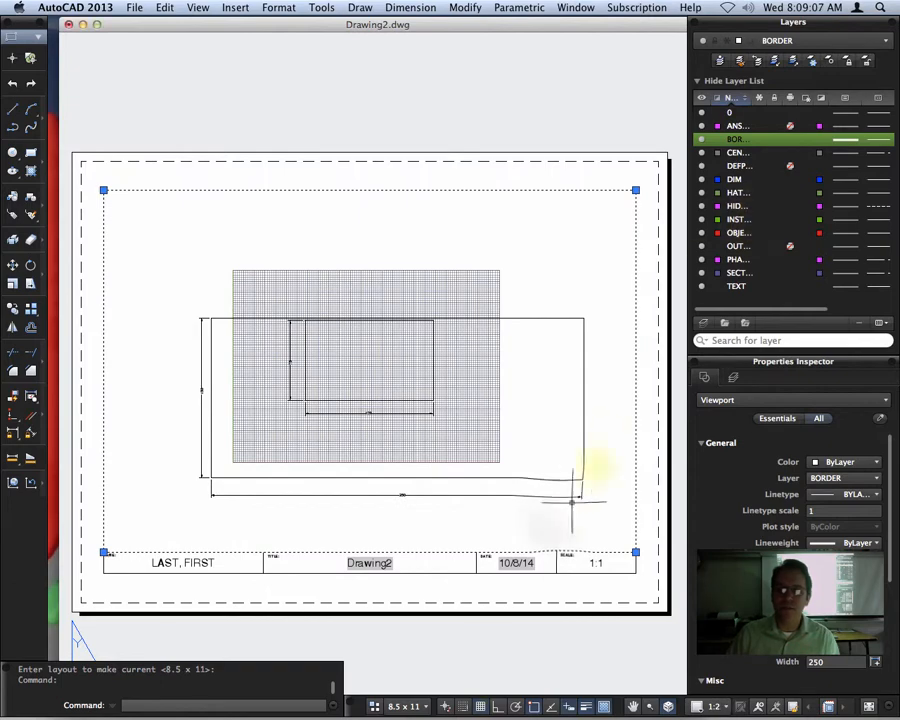
scroll(562, 508, "up", 1)
middle_click_drag(562, 509, 582, 493)
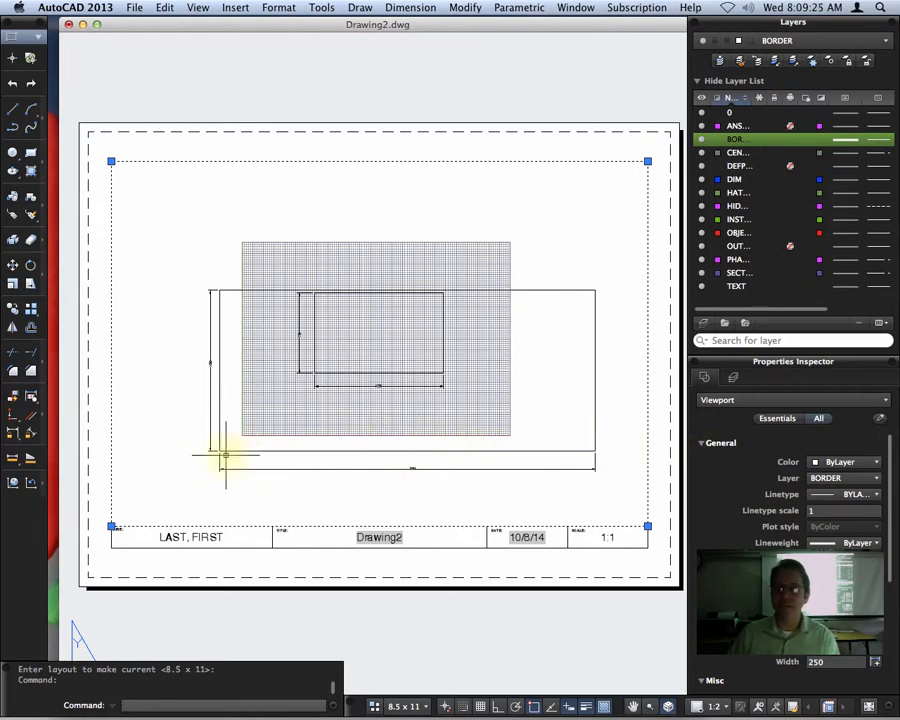
mouse_move(412, 478)
middle_mouse_down()
mouse_move(404, 456)
mouse_move(405, 465)
middle_mouse_up()
scroll(436, 390, "up", 1)
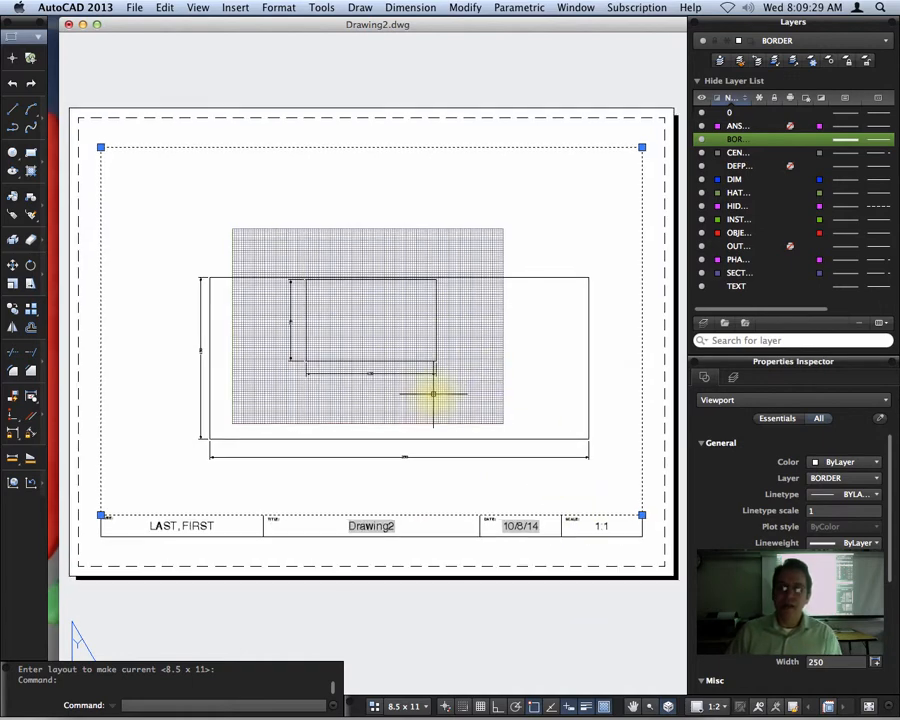
- Activate the viewport, shift the rectangles slightly up and to the left inside it, and return to paper space
double_click(441, 386)
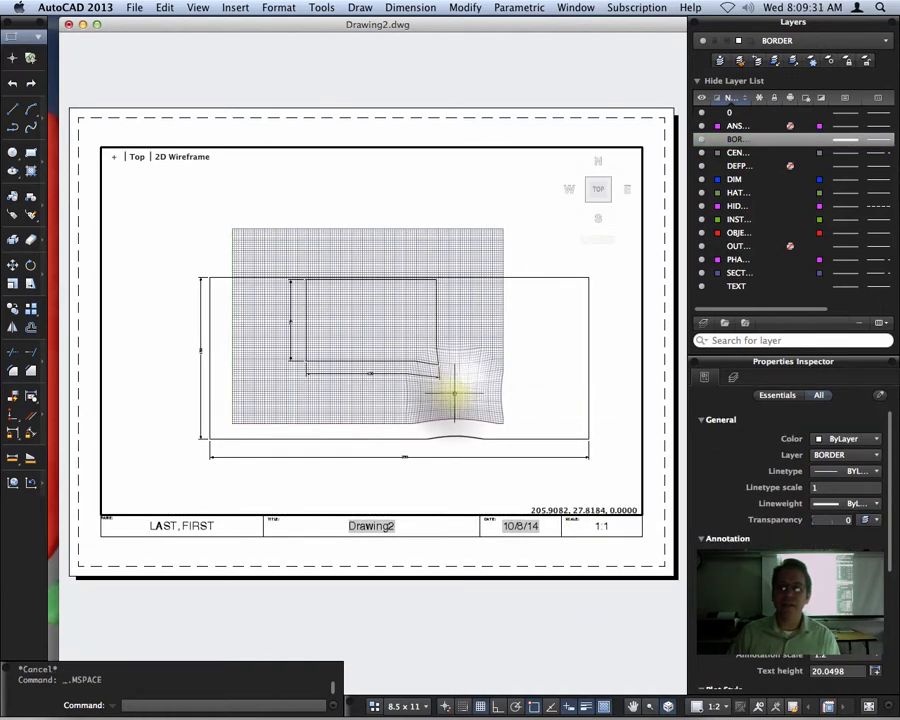
middle_click_drag(452, 382, 427, 370)
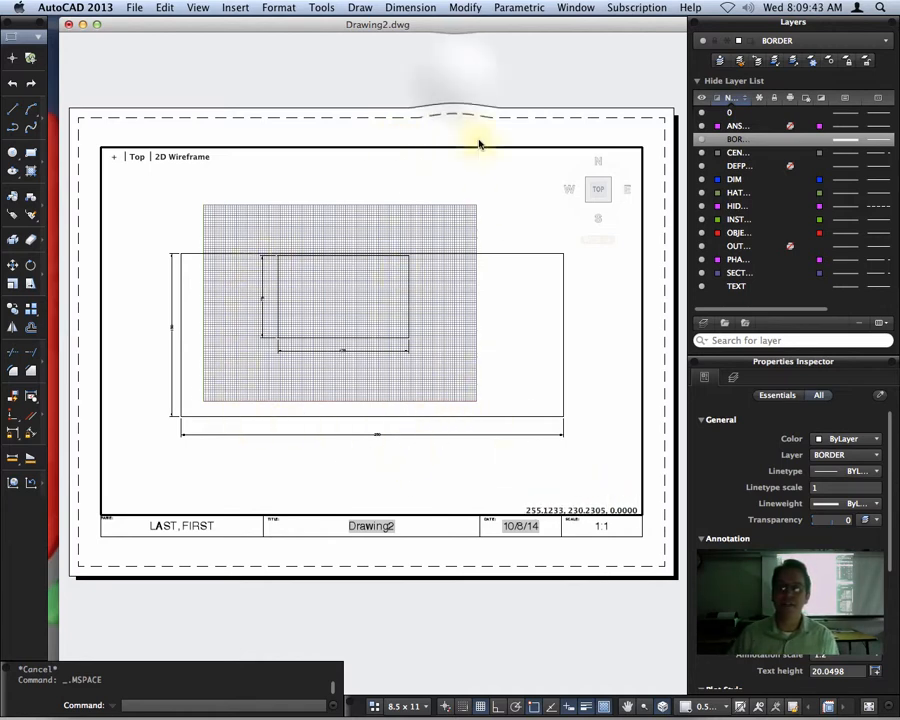
double_click(428, 120)
- Set the viewport's scale back to exactly 1:2 and lock the viewport
left_click(414, 147)
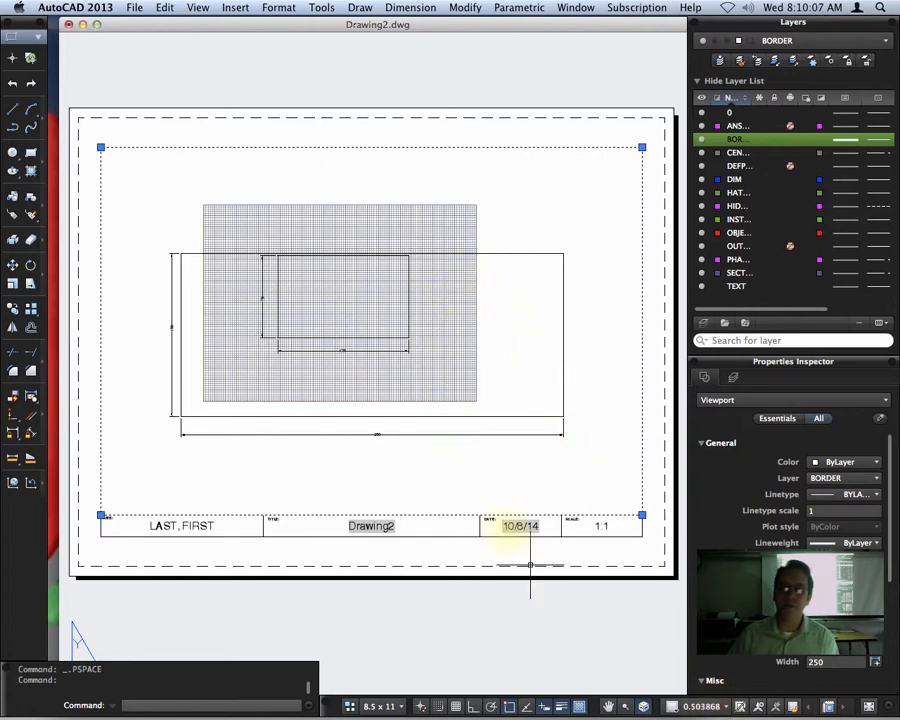
left_click(711, 712)
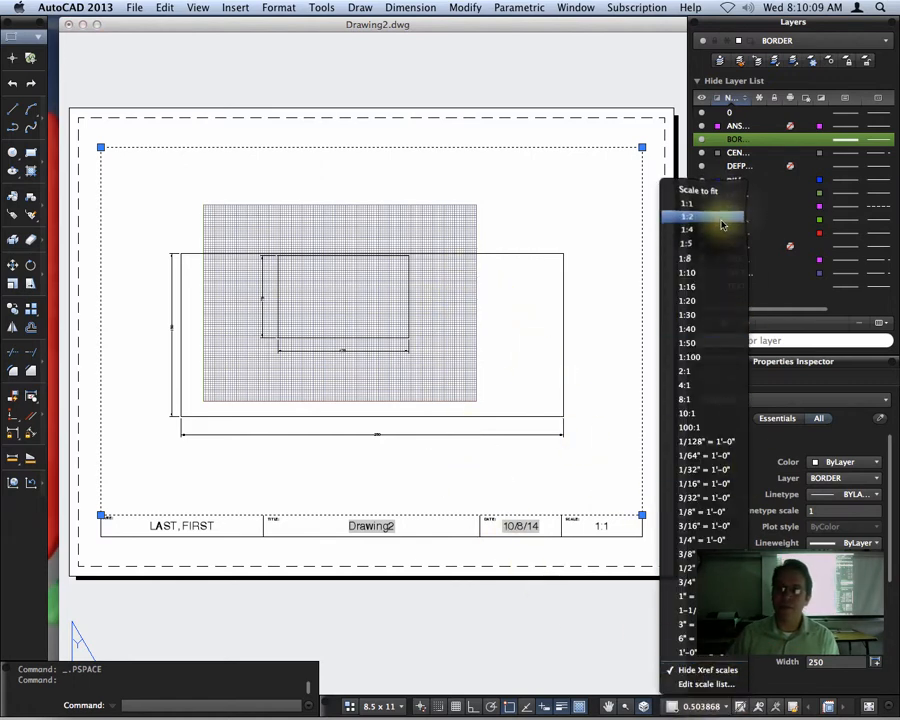
left_click(716, 221)
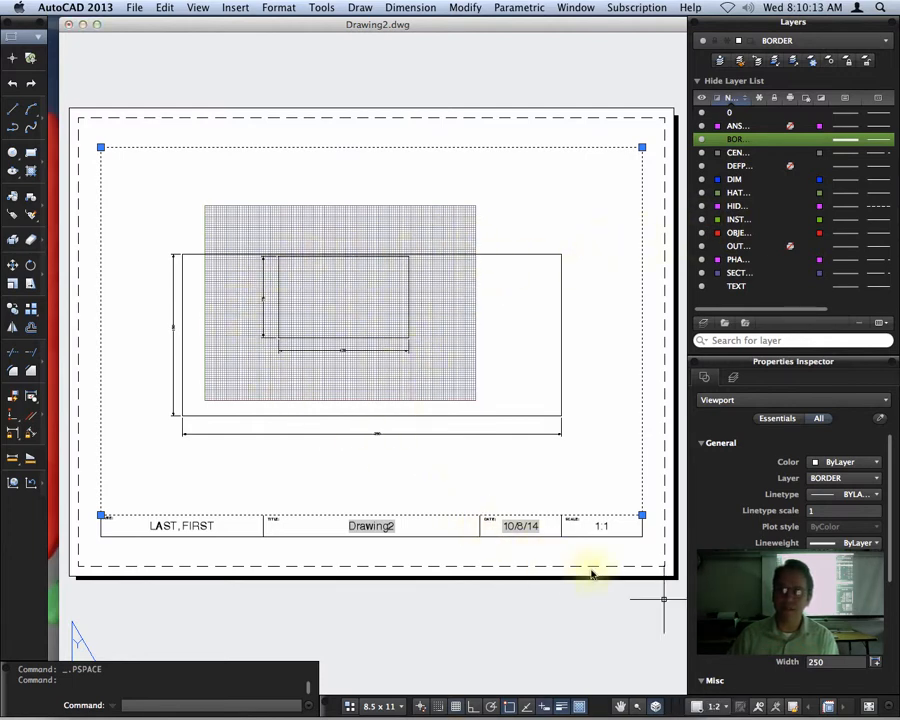
left_click(793, 708)
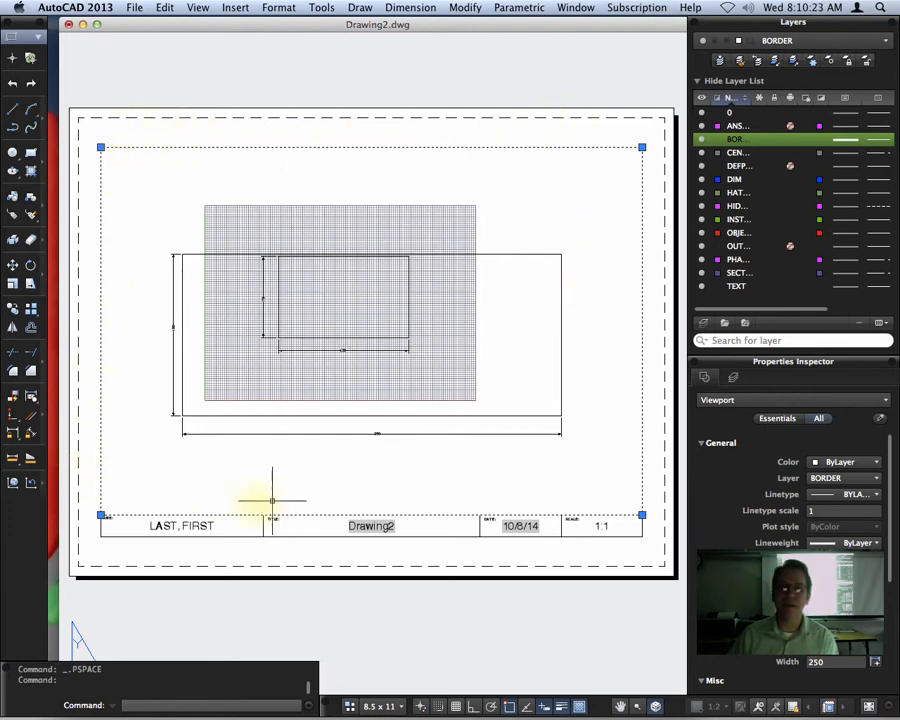
- Change the scale text in the title block to 1:2
left_click(600, 527)
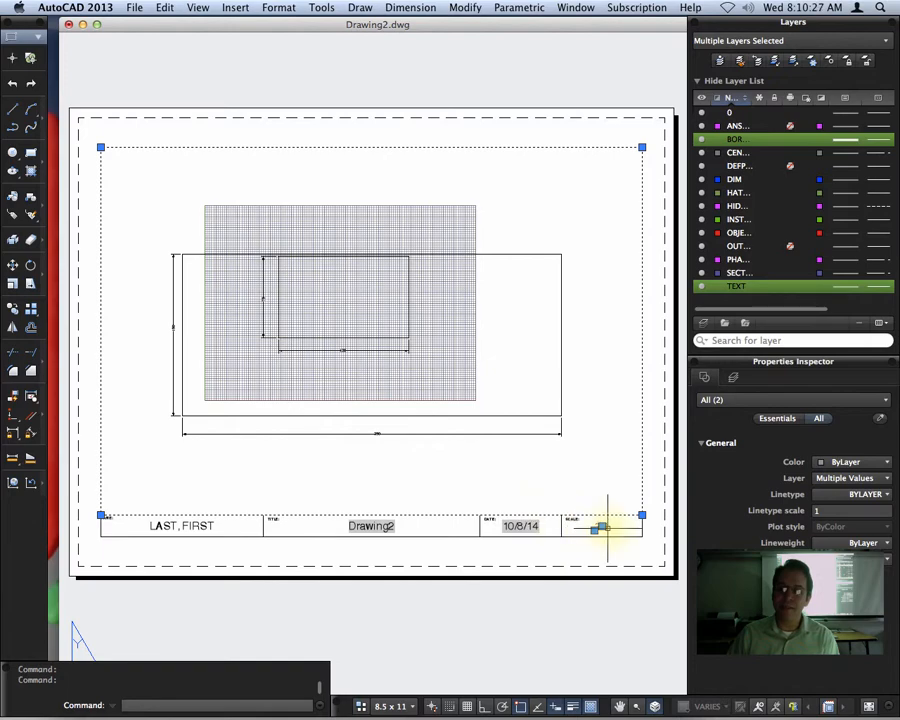
scroll(600, 524, "up", 5)
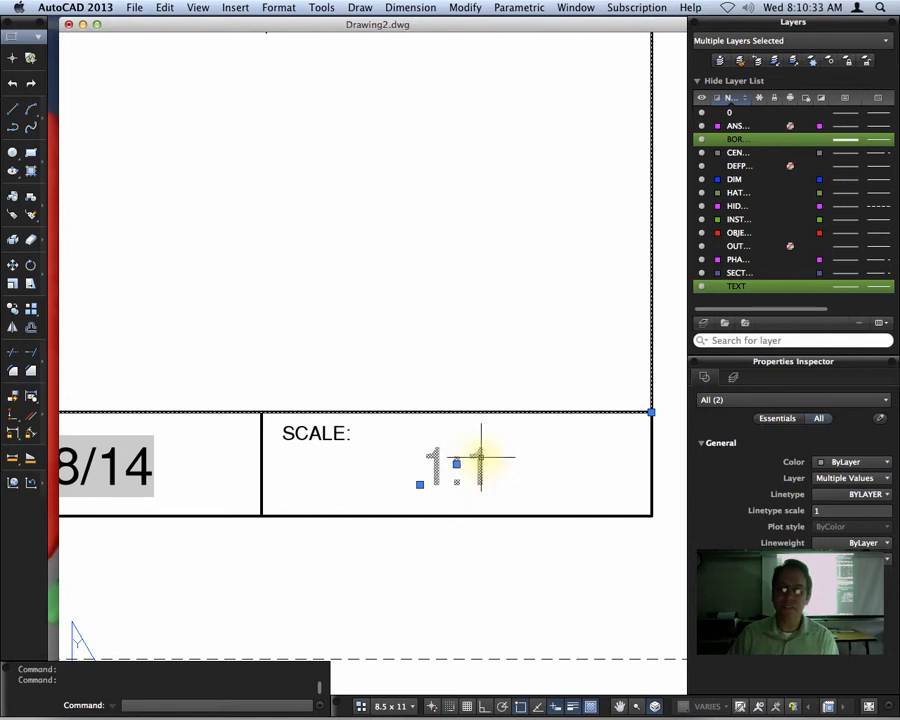
left_click(456, 463)
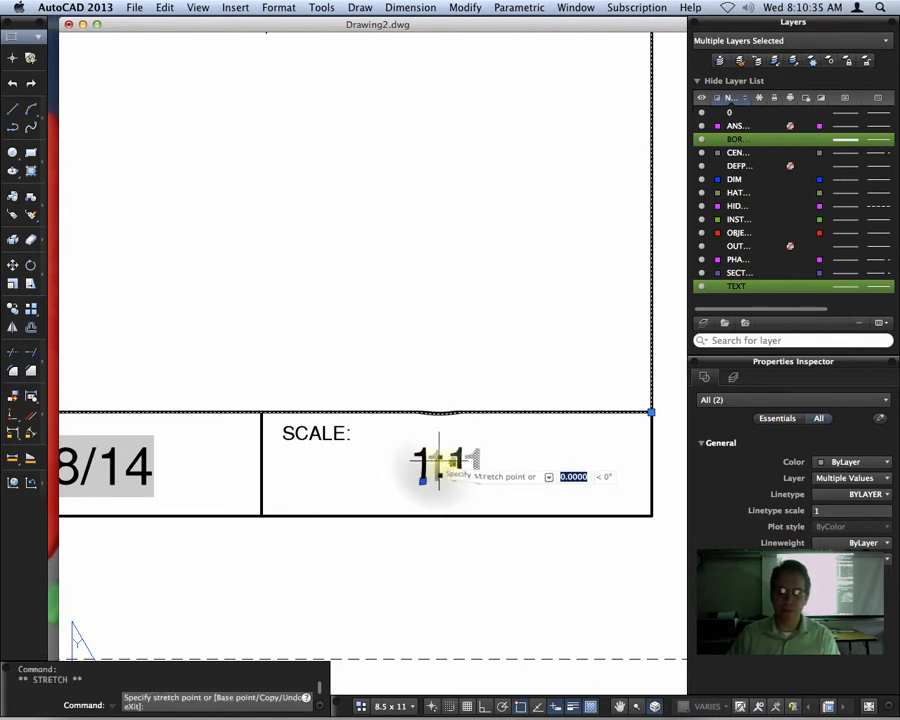
key("Escape")
double_click(450, 465)
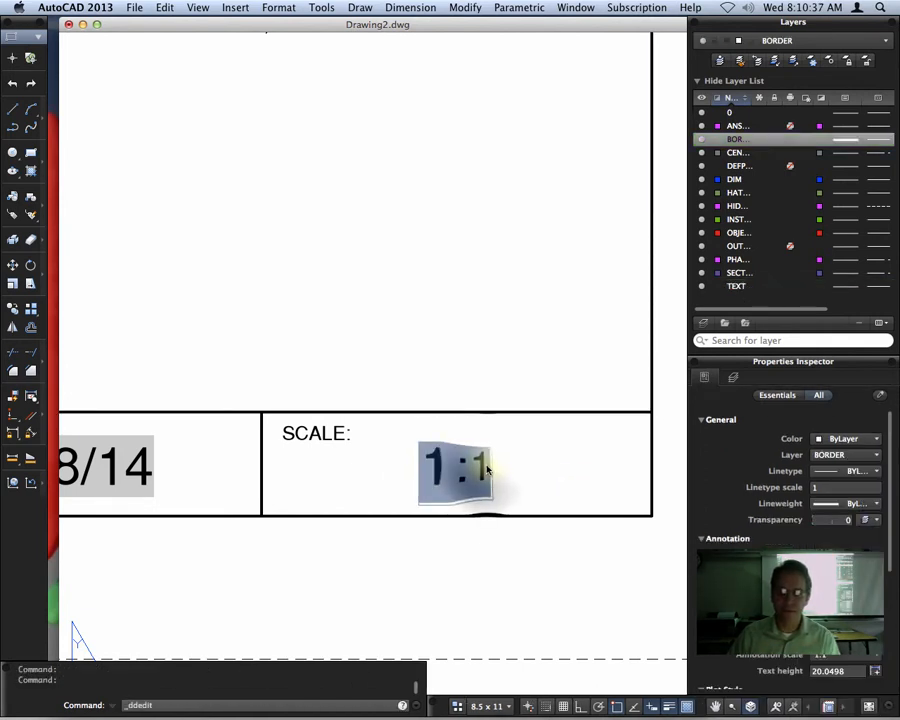
key("BackSpace")
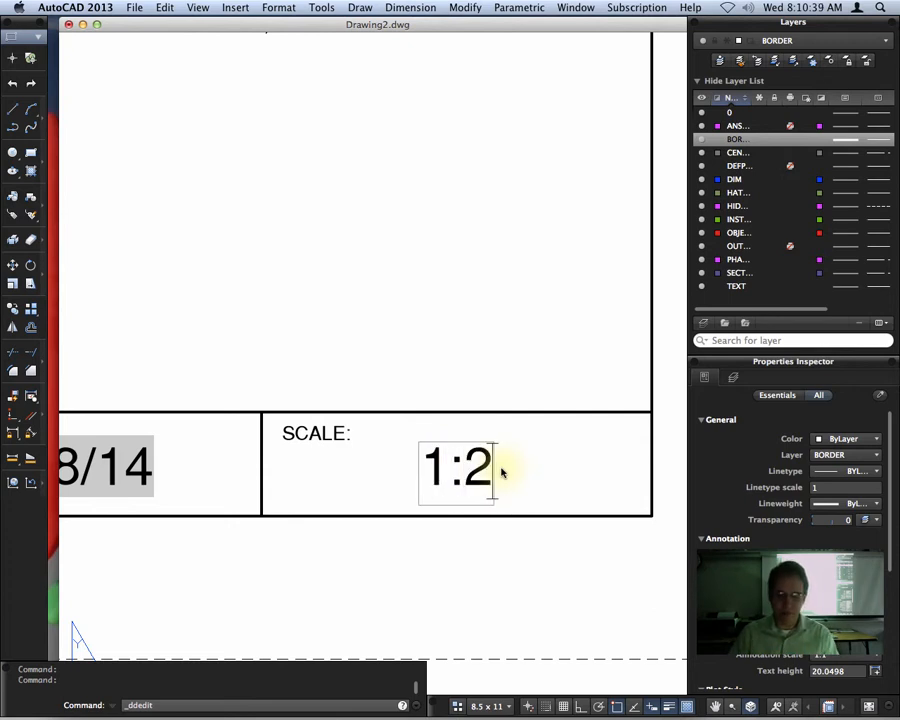
left_click(503, 542)
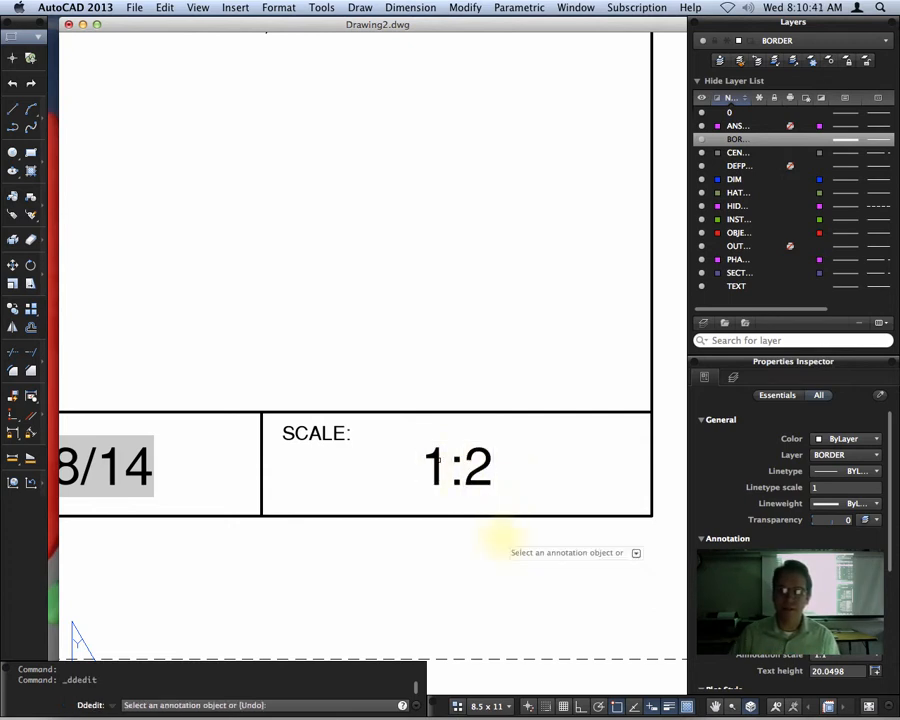
key("Return")
- Select the viewport border and compare its scale with the scale text in the title block, then clear the selection
left_click(600, 413)
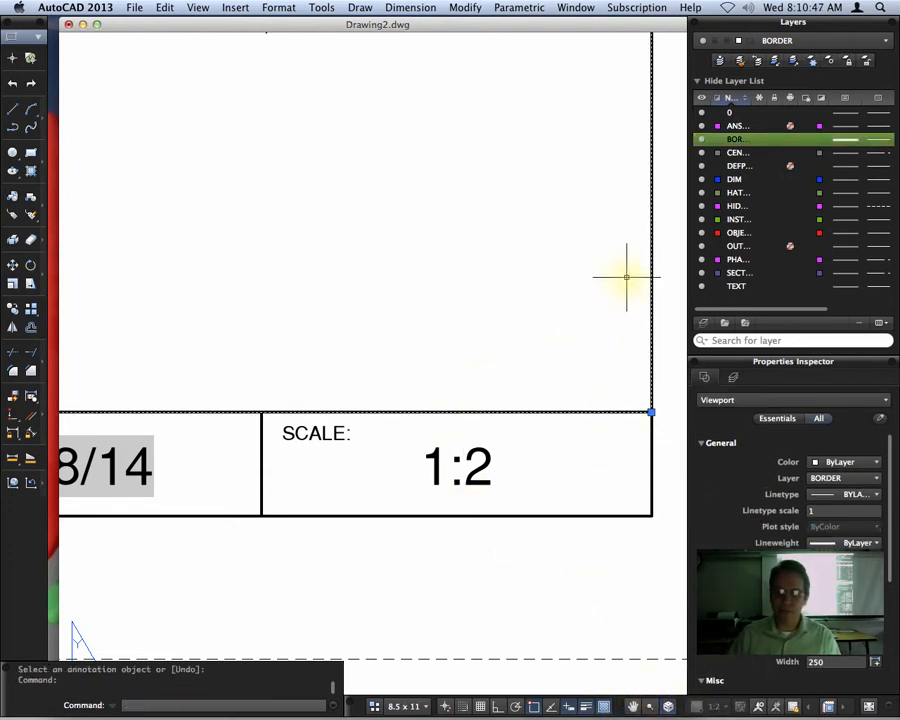
key("Escape")
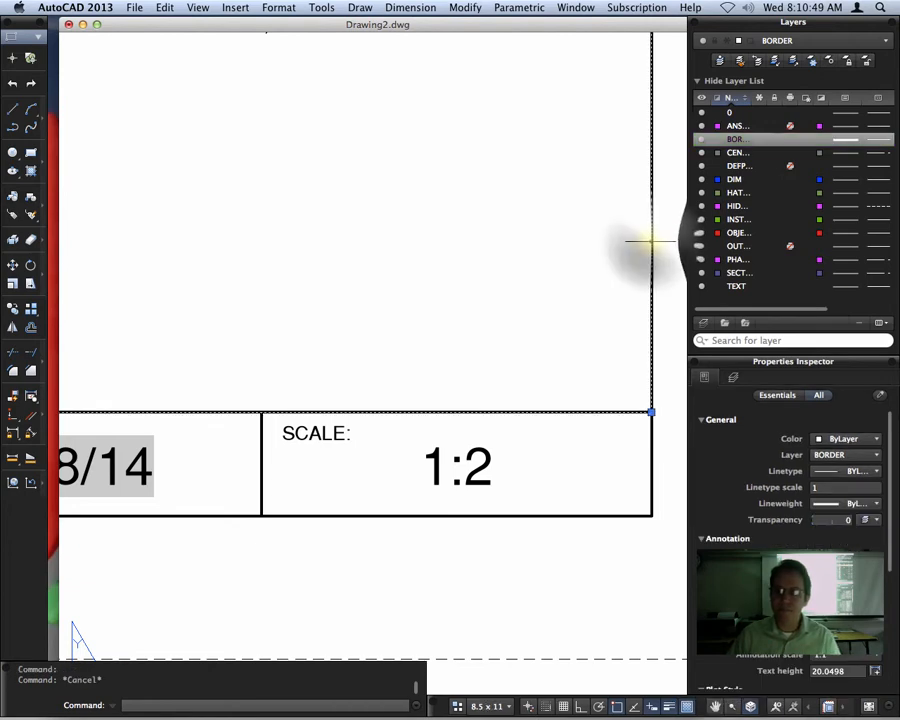
left_click(652, 241)
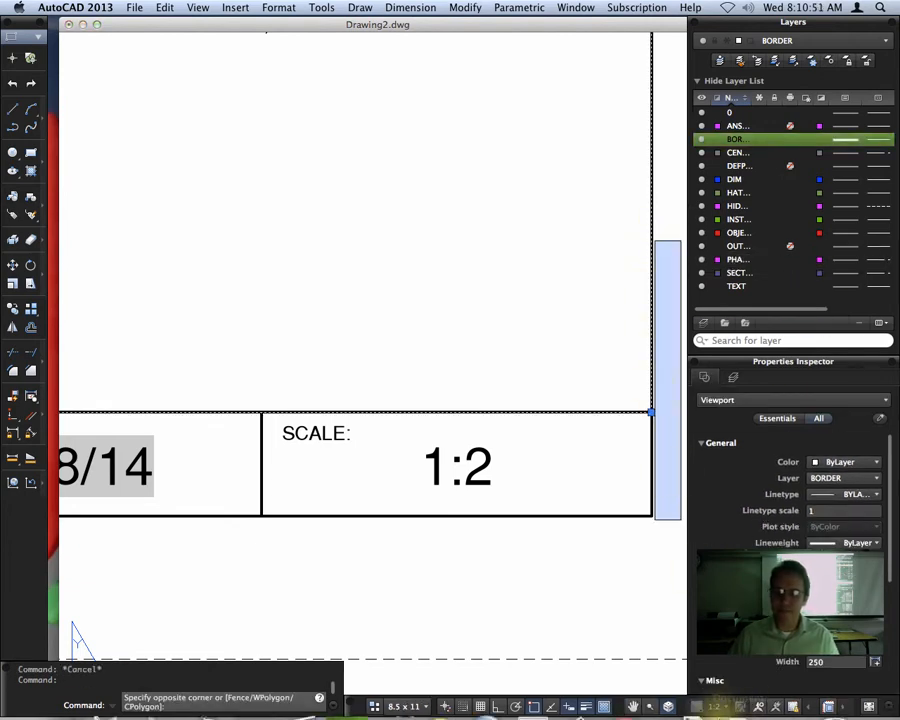
mouse_move(718, 706)
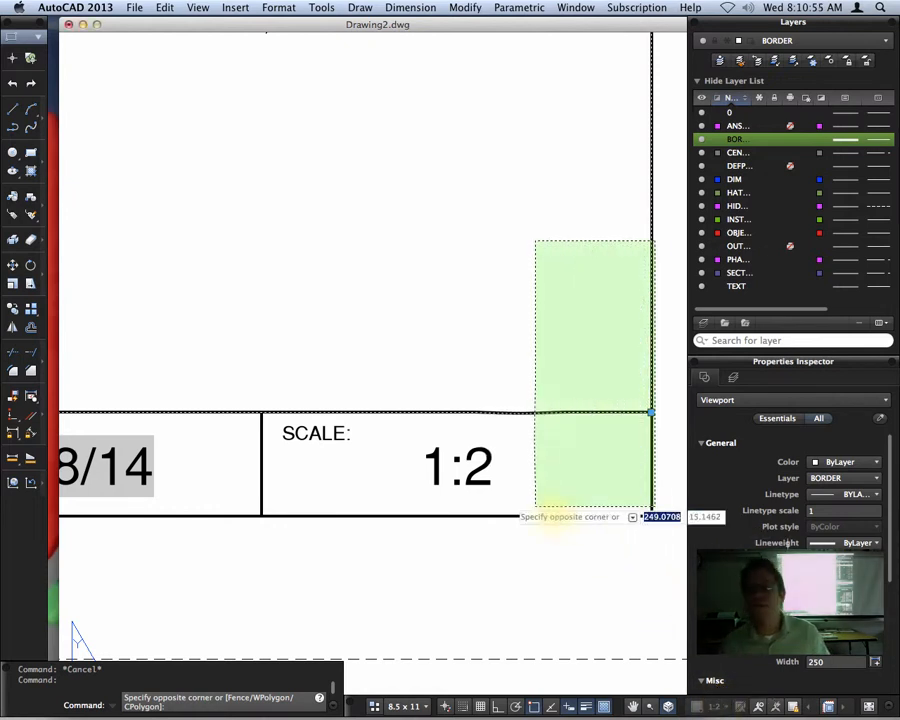
left_click(462, 492)
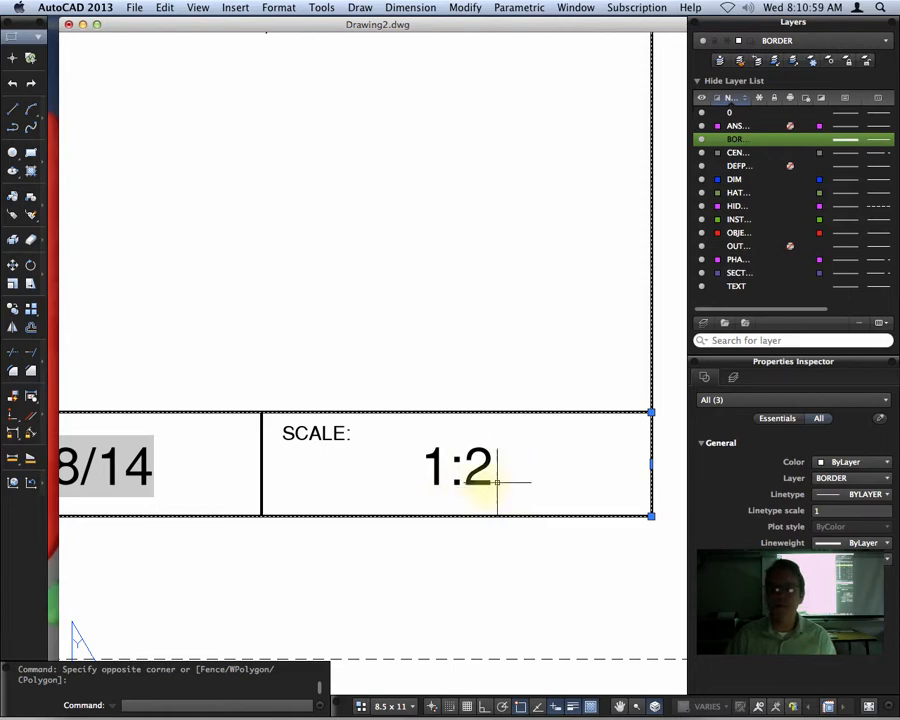
scroll(460, 528, "down", 2)
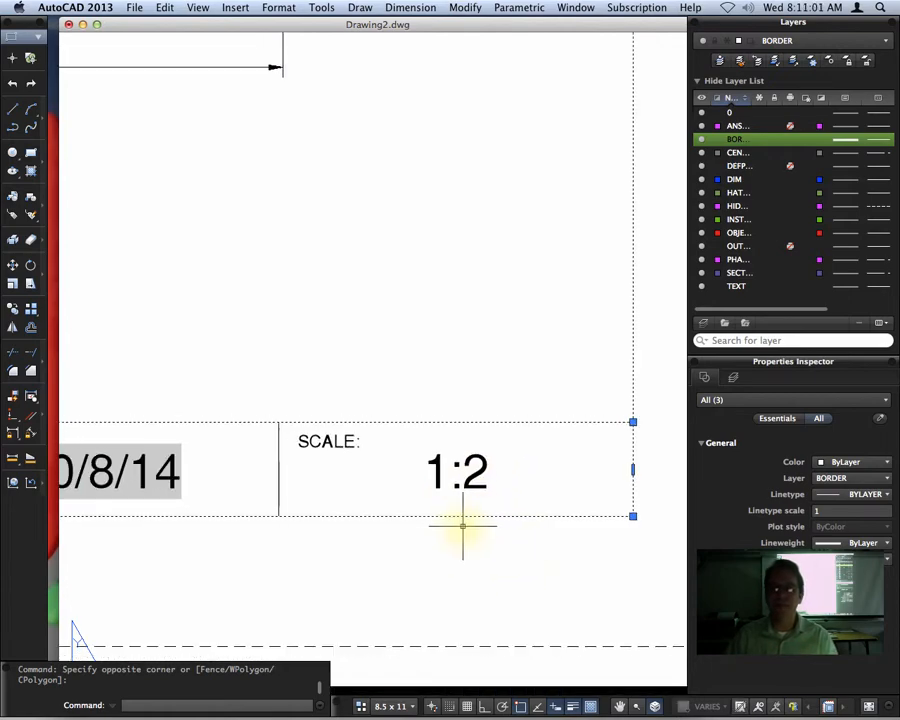
key("Escape")
- Modify the CLASS STYLE dimension style to use an overall scale of 2 for dimension features
scroll(359, 364, "down", 5)
scroll(468, 374, "down", 5)
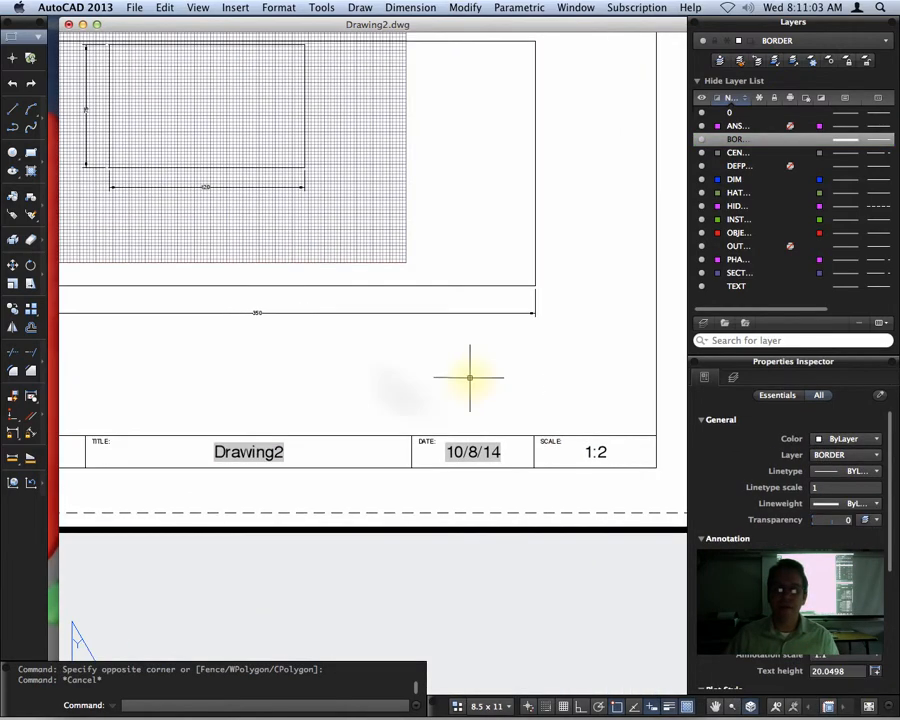
middle_click_drag(412, 376, 469, 442)
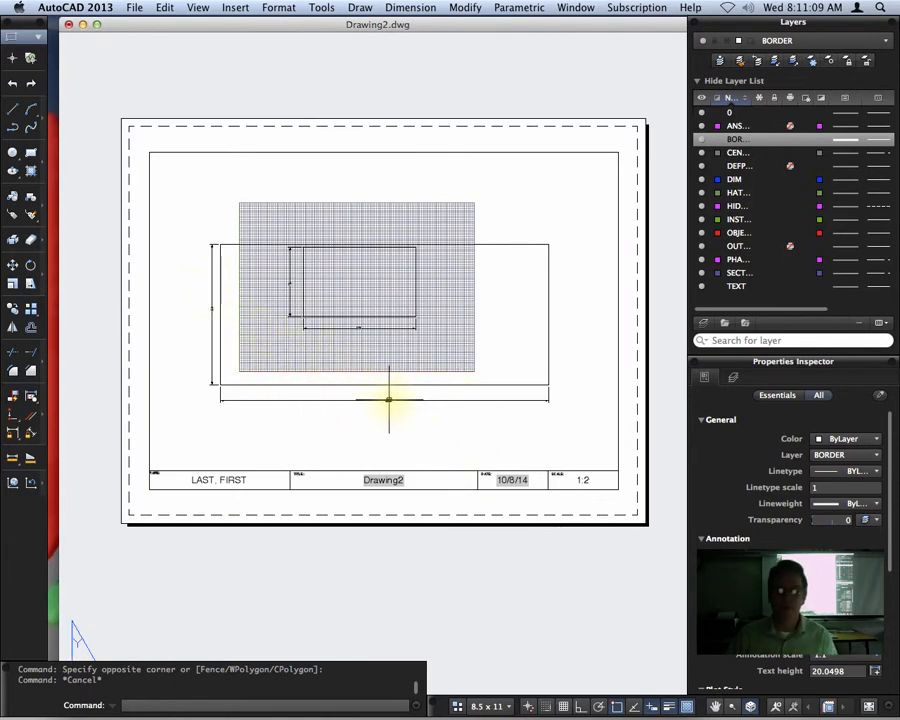
scroll(391, 405, "up", 1)
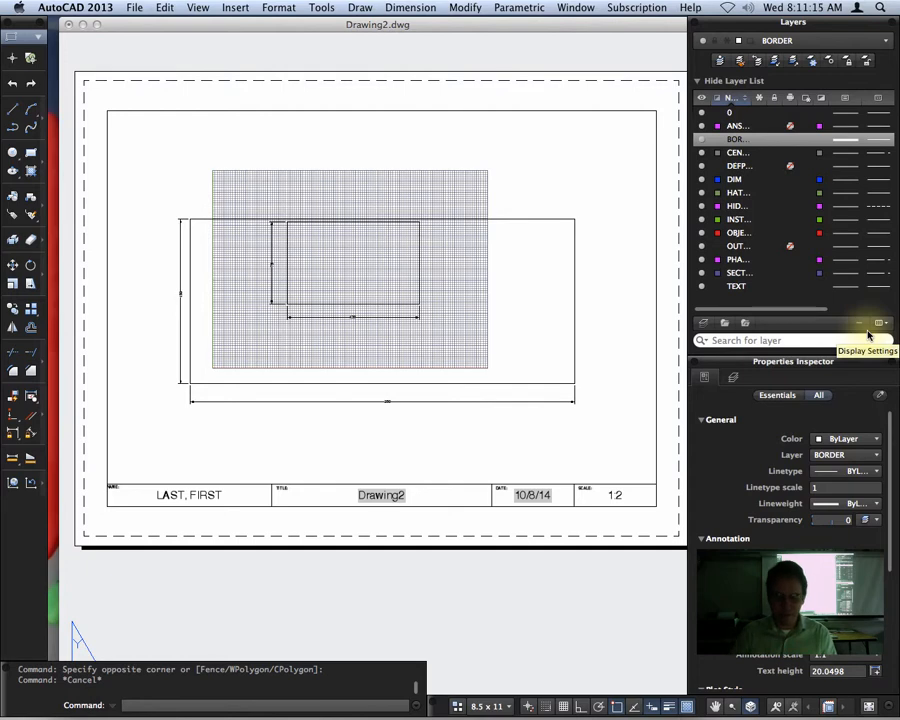
type("D")
key("Return")
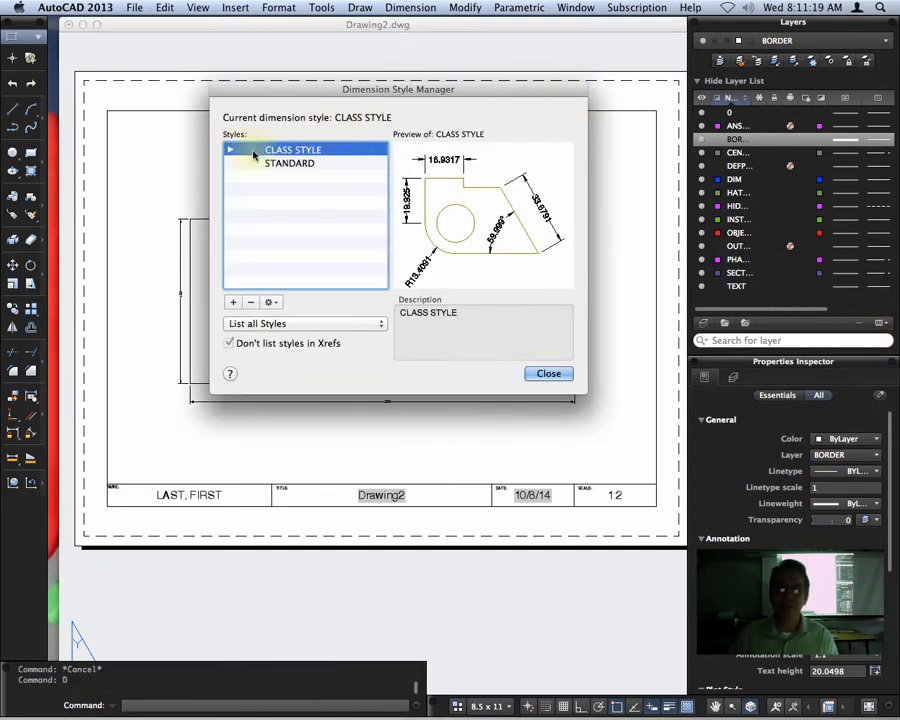
left_click(270, 302)
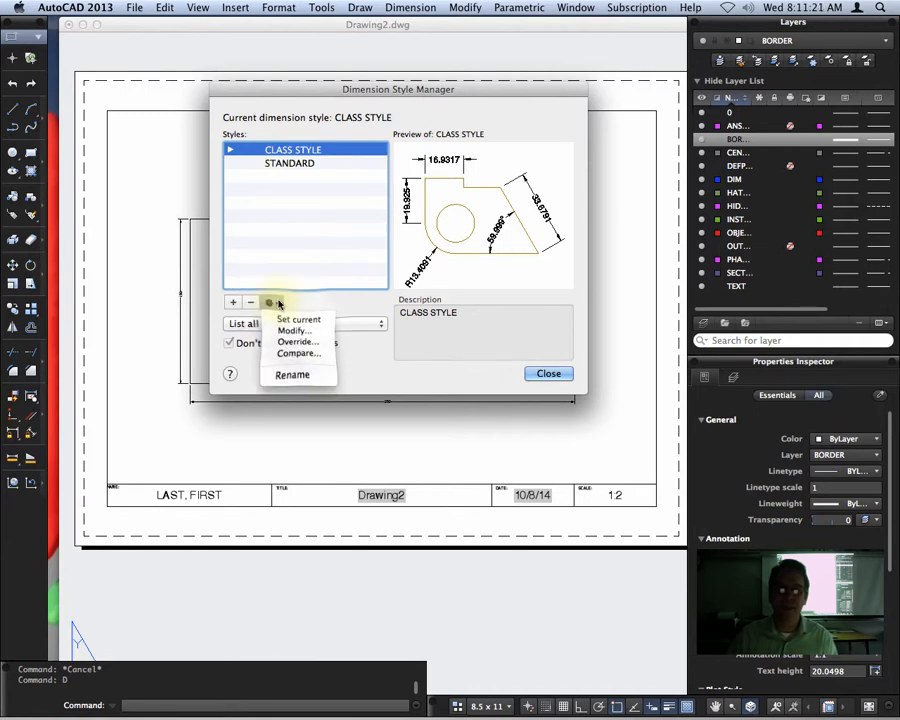
left_click(300, 333)
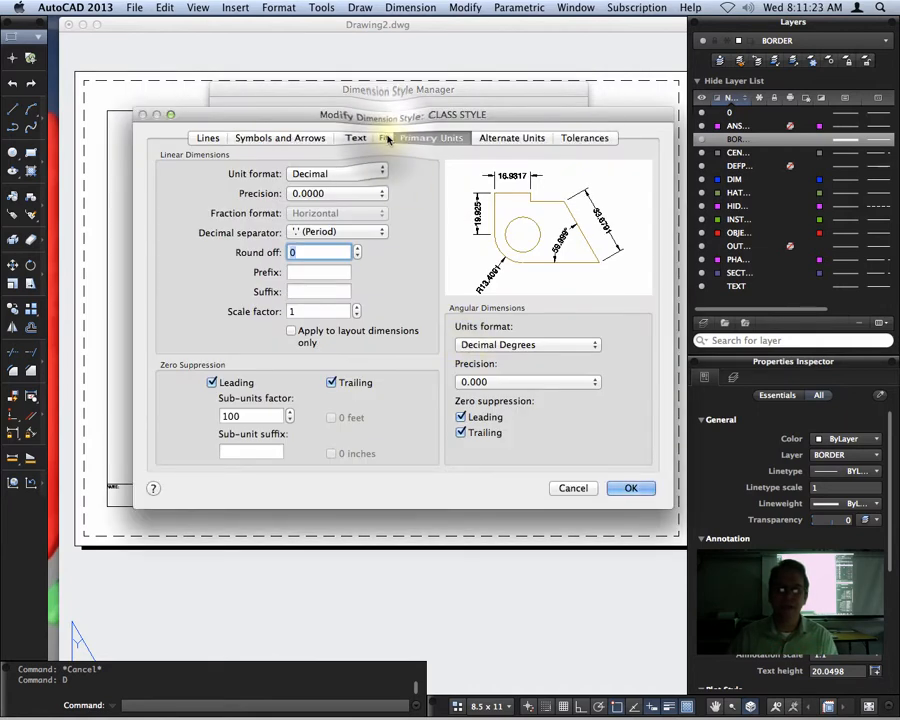
left_click(386, 140)
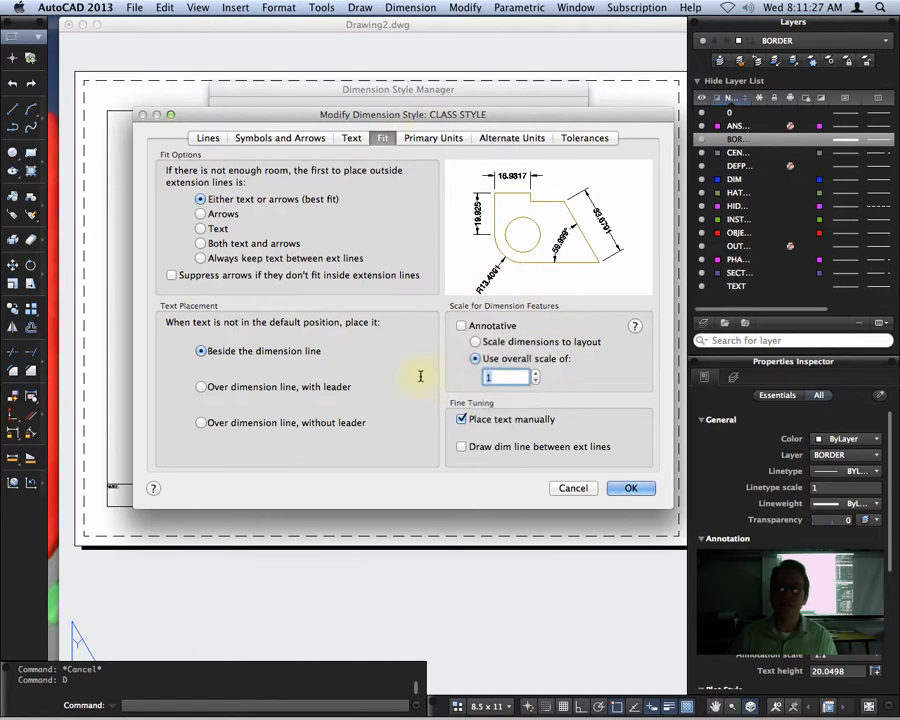
type("2")
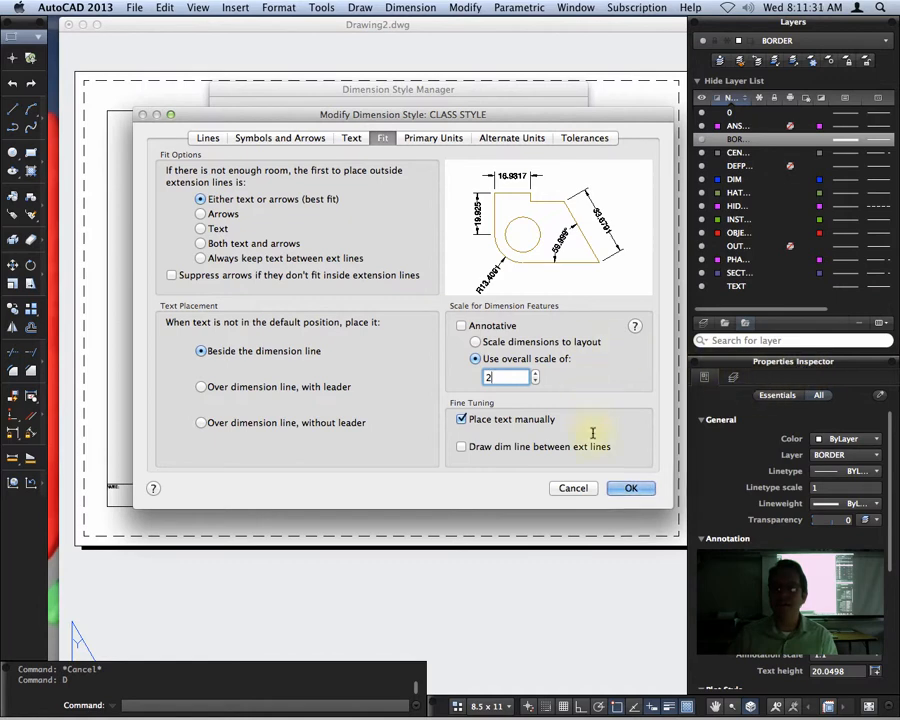
left_click(631, 488)
left_click(568, 374)
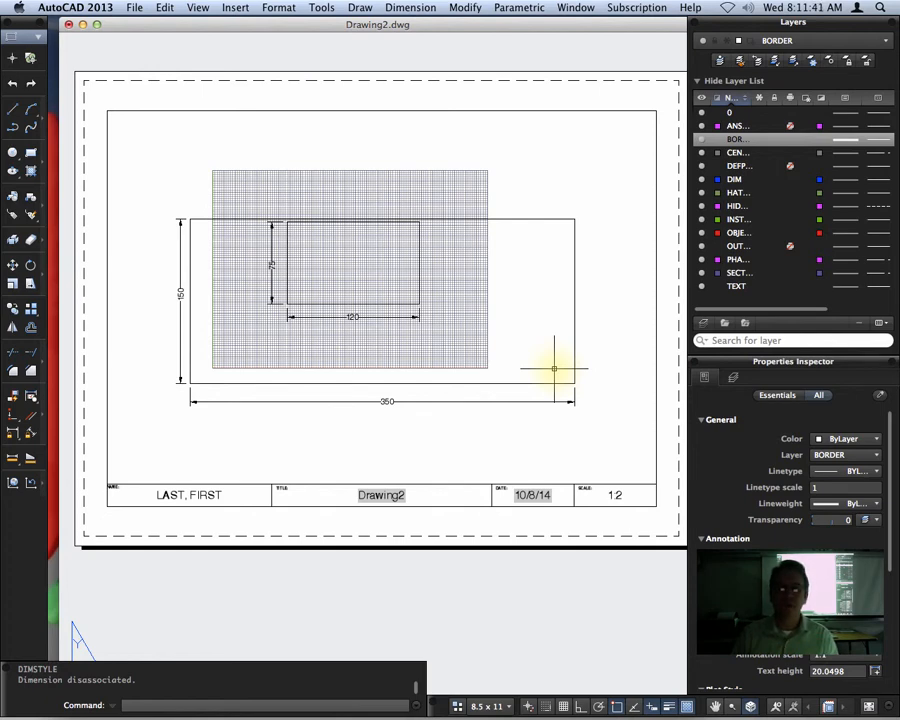
- Review the rescaled dimensions on the full sheet and select the viewport to check its scale
scroll(554, 430, "down", 1)
mouse_move(590, 473)
middle_mouse_down()
mouse_move(526, 460)
mouse_move(566, 463)
middle_mouse_up()
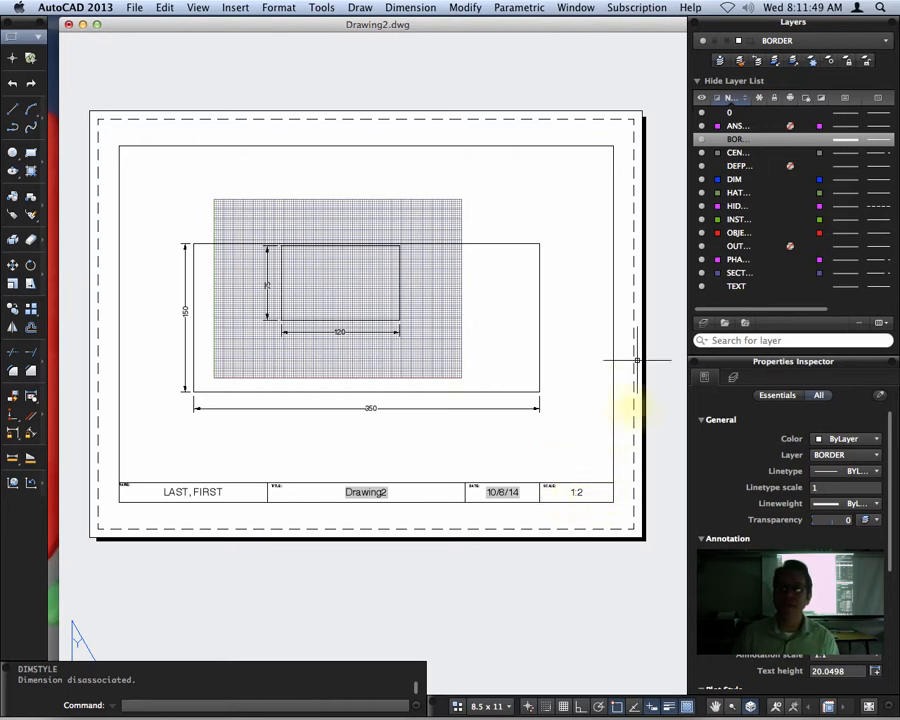
left_click(577, 145)
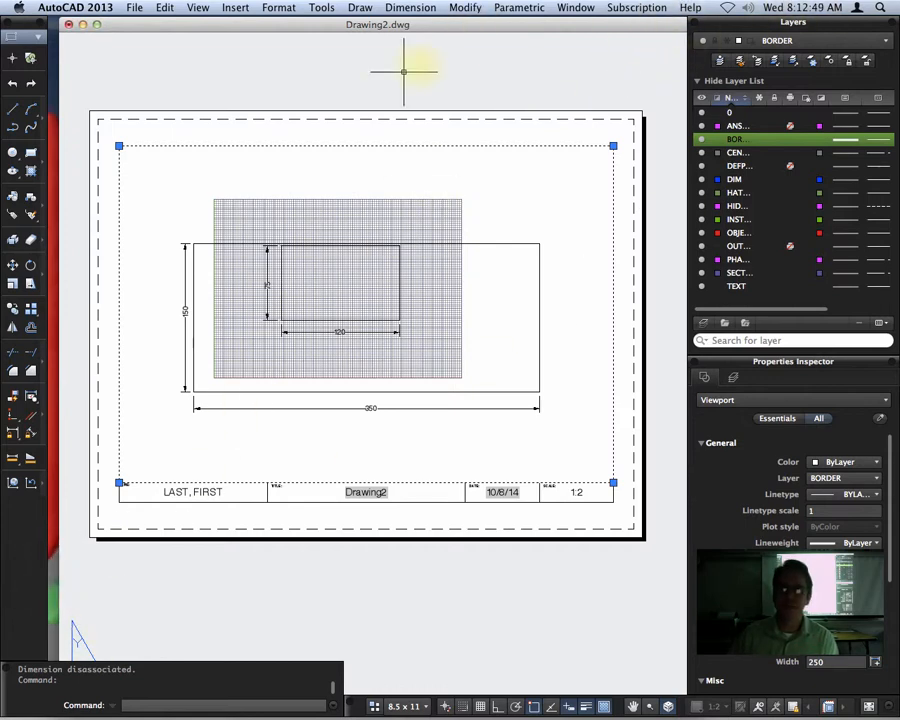
key("super+Tab")
left_click(645, 8)
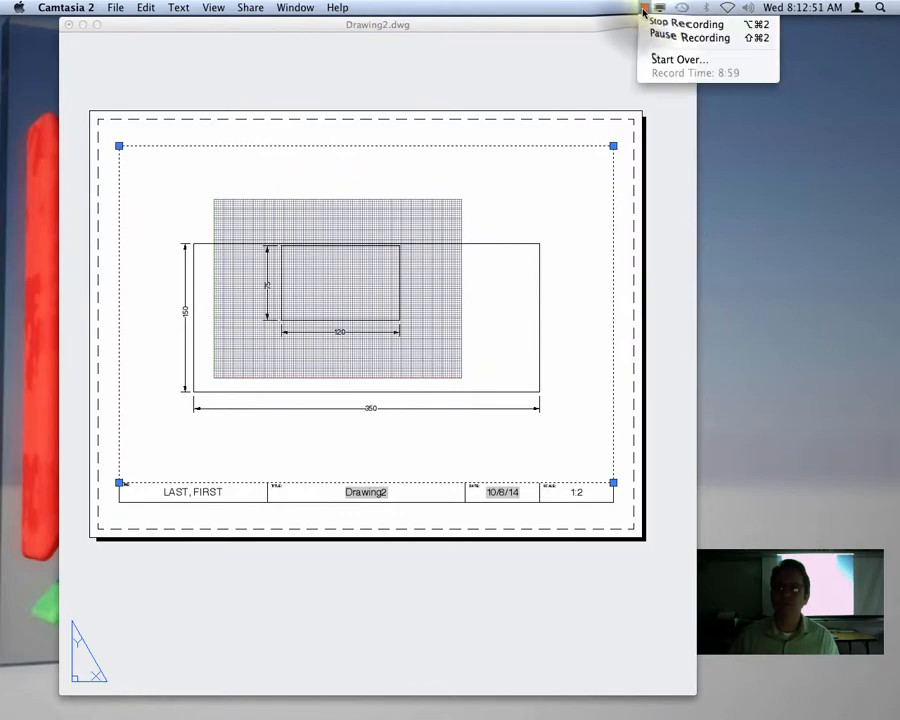